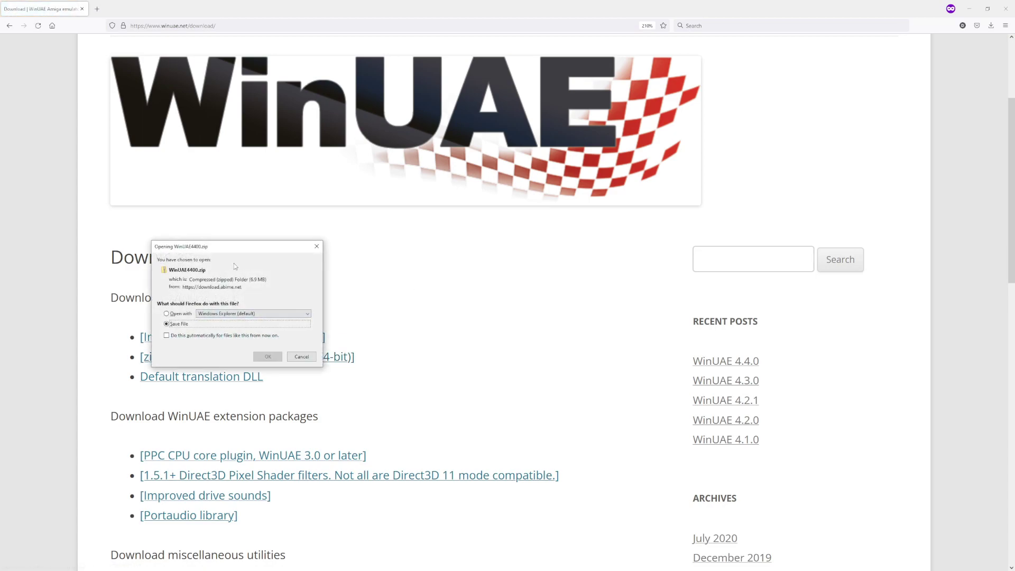
# - Save the WinUAE4400.zip download to disk
pyautogui.moveTo(242, 251); pyautogui.dragTo(723, 198)
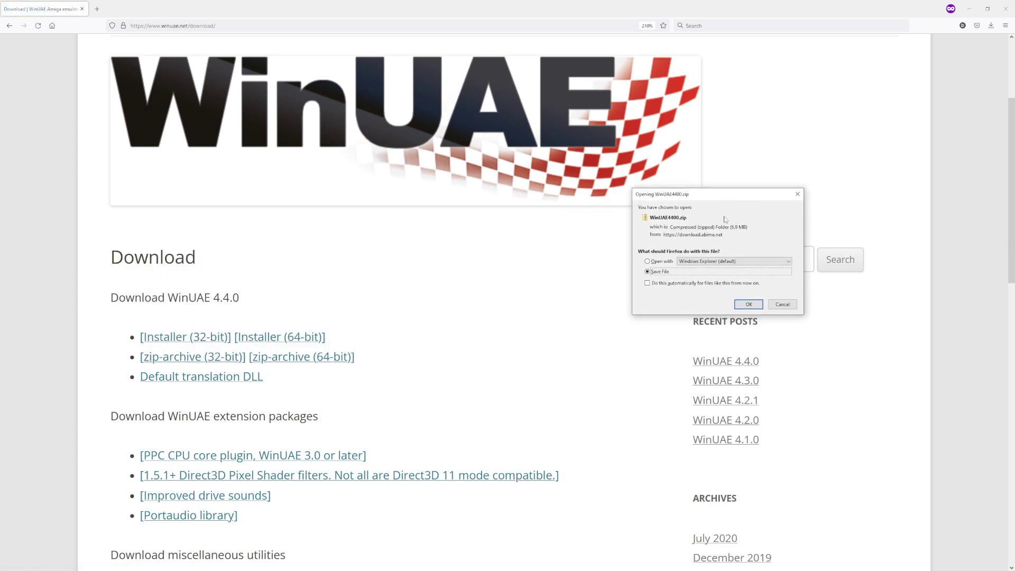
pyautogui.click(749, 305)
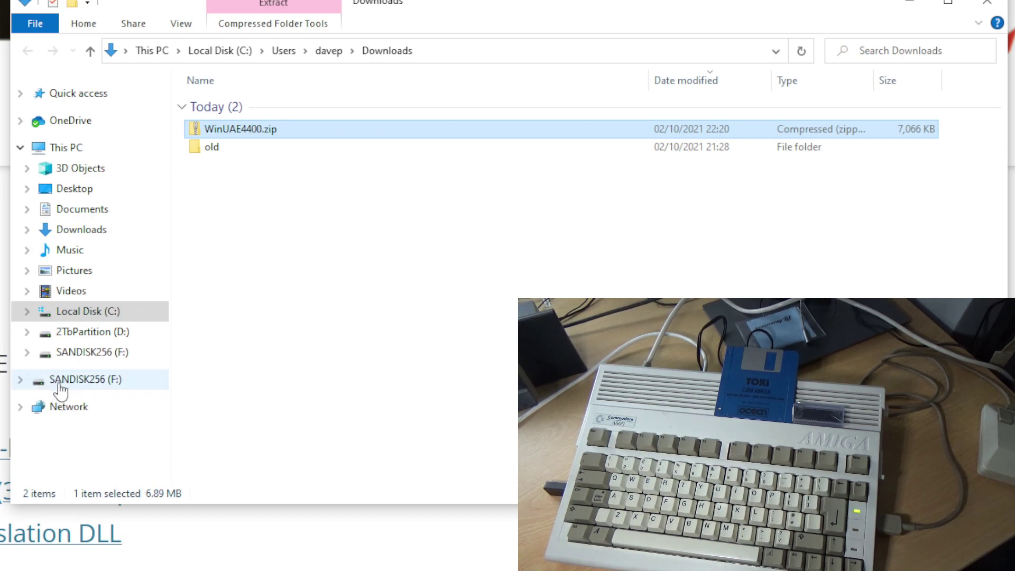
# - Check the contents of the SANDISK256 (F:) drive, and extract WinUAE4400.zip in Downloads into its own WinUAE4400 folder
pyautogui.click(59, 390)
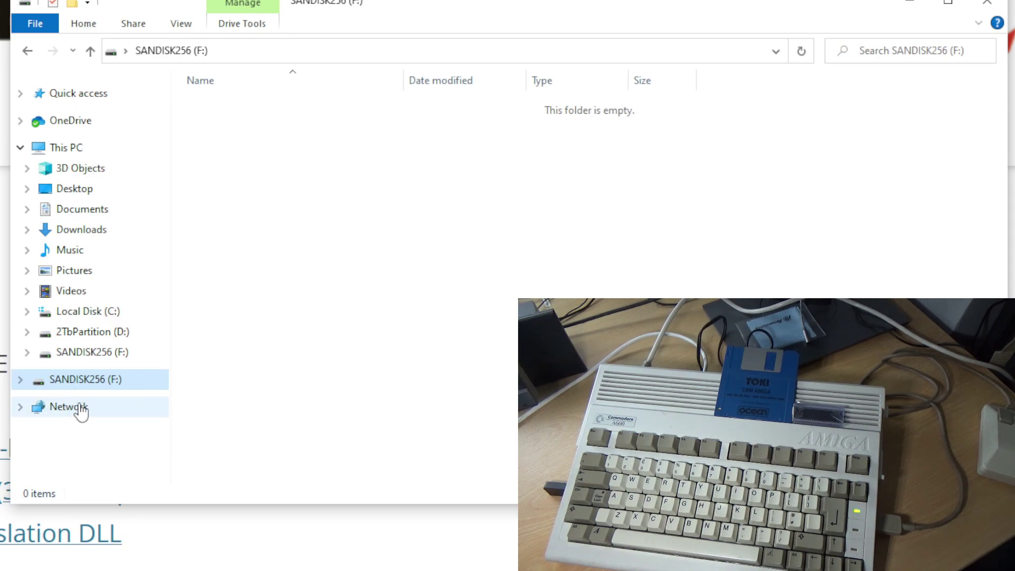
pyautogui.click(29, 55)
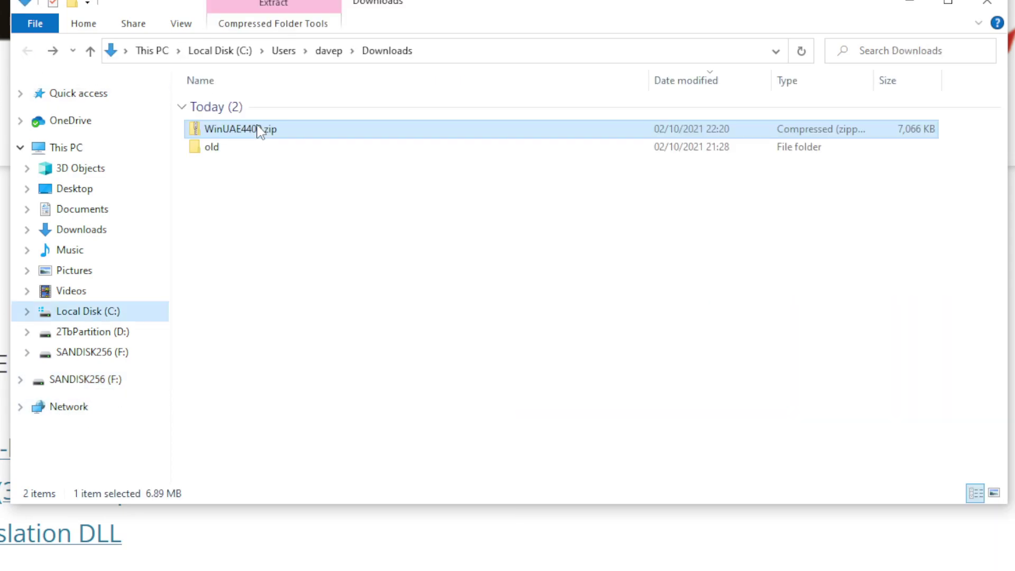
pyautogui.rightClick(254, 130)
pyautogui.moveTo(525, 276)
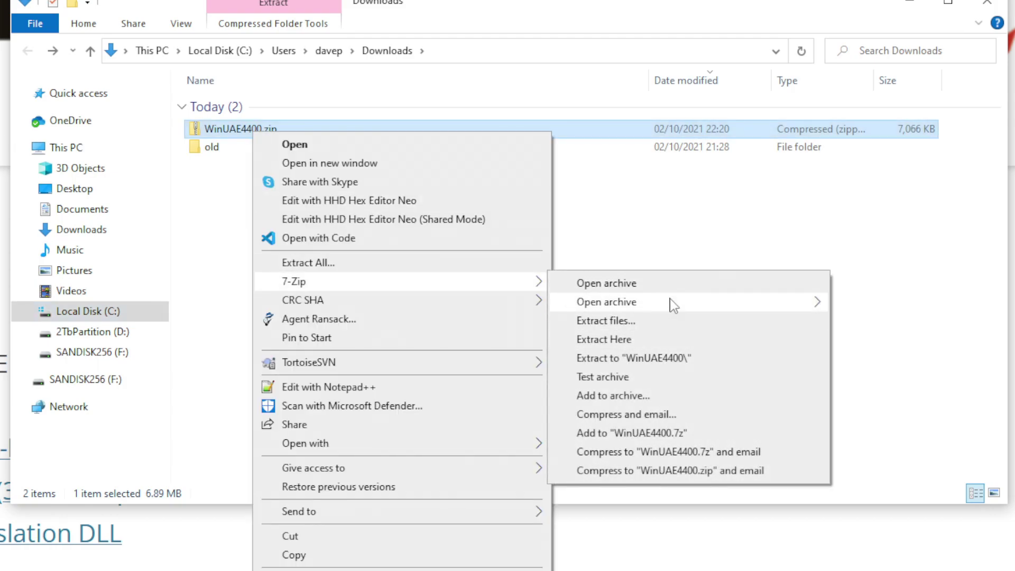
pyautogui.click(682, 359)
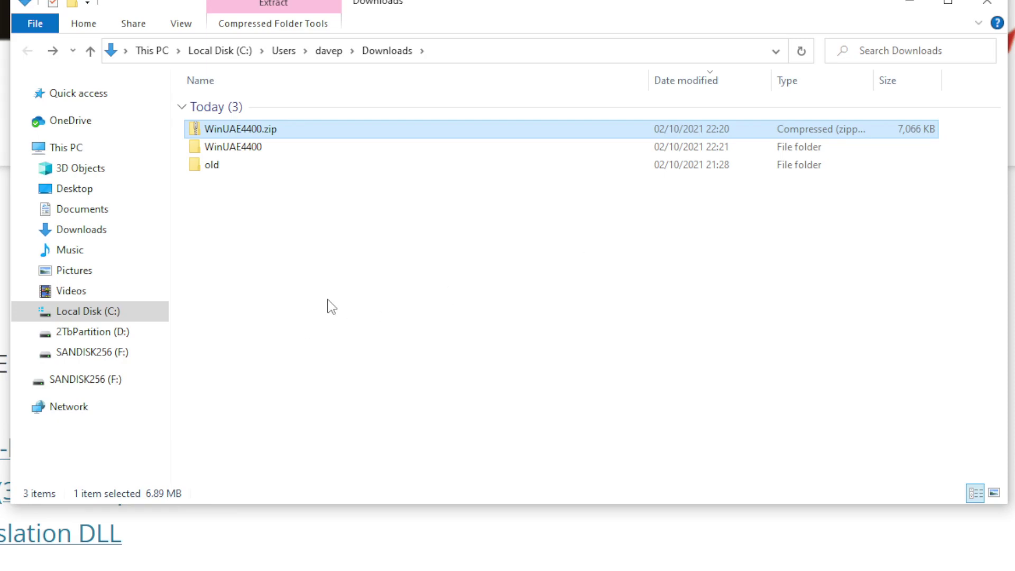
# - Open the Amiga Programs folder inside the extracted WinUAE4400 folder
pyautogui.click(319, 201)
pyautogui.click(259, 151)
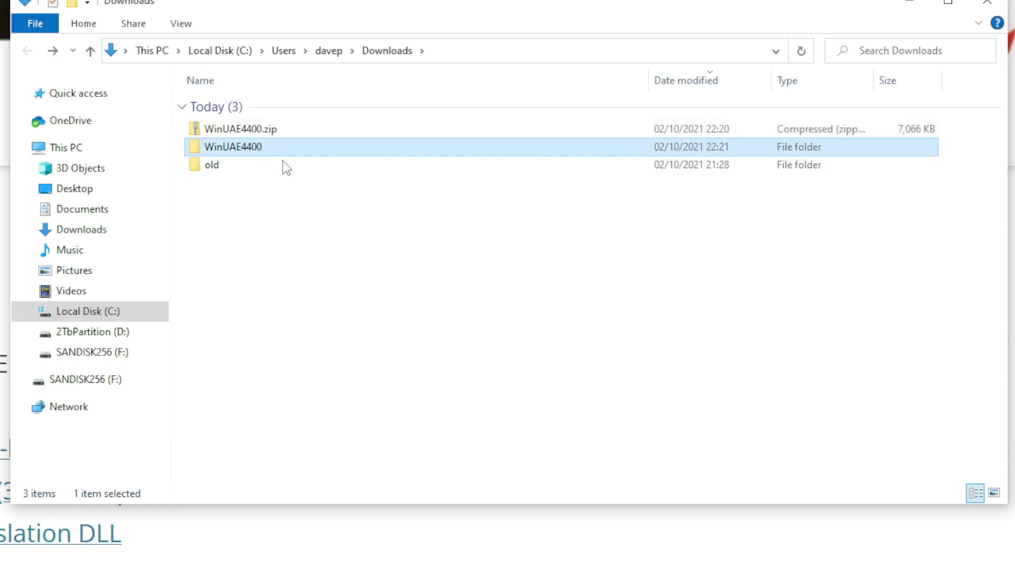
pyautogui.press('Return')
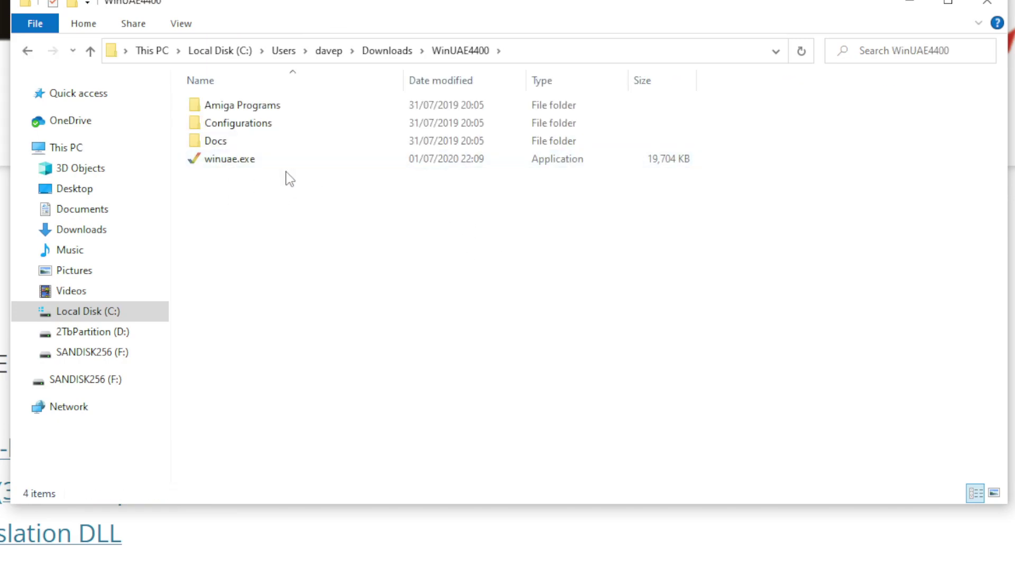
pyautogui.moveTo(275, 112)
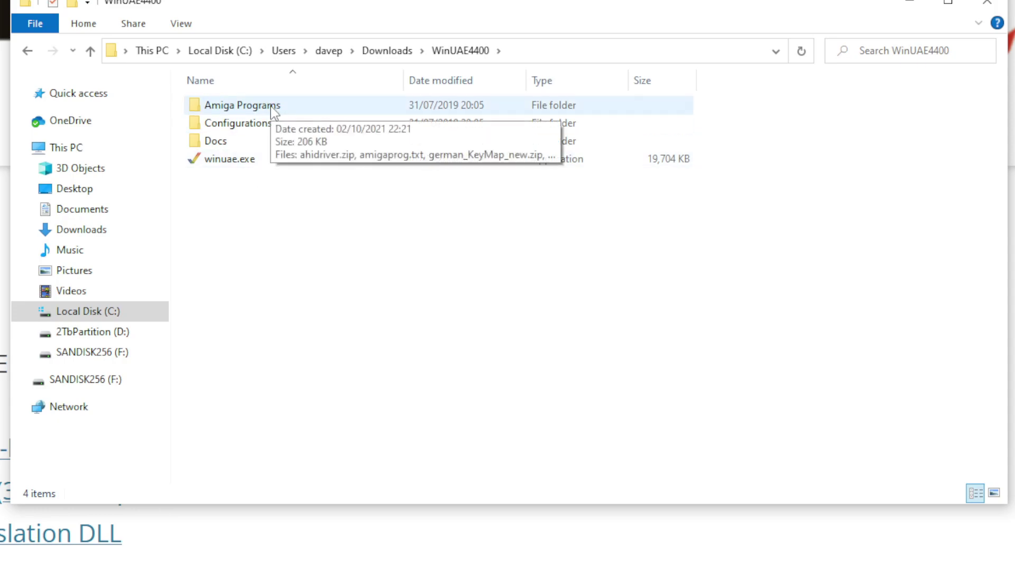
pyautogui.doubleClick(275, 108)
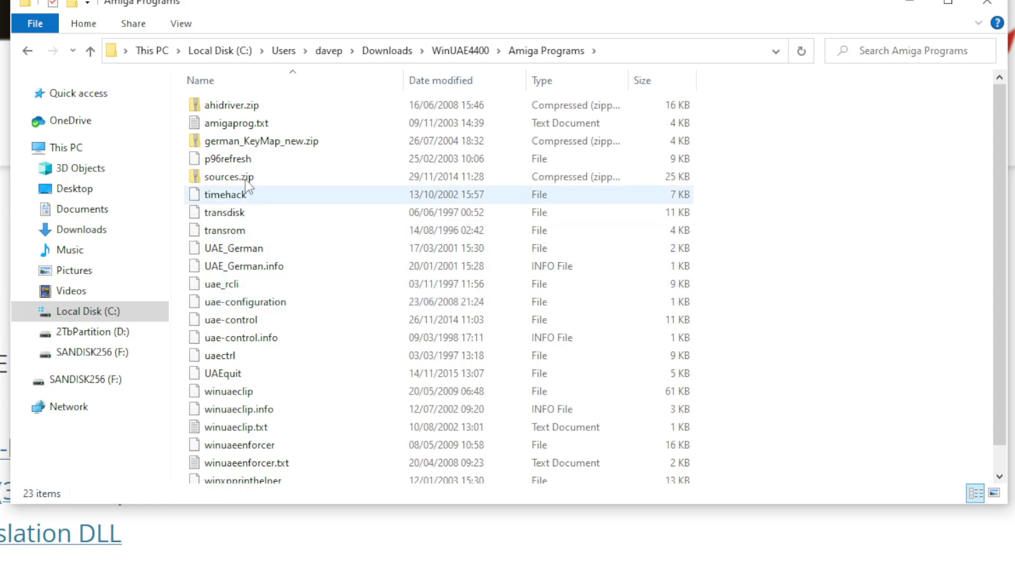
# - Copy the transrom file from Amiga Programs to the SANDISK256 (F:) drive and open that drive
pyautogui.click(235, 231)
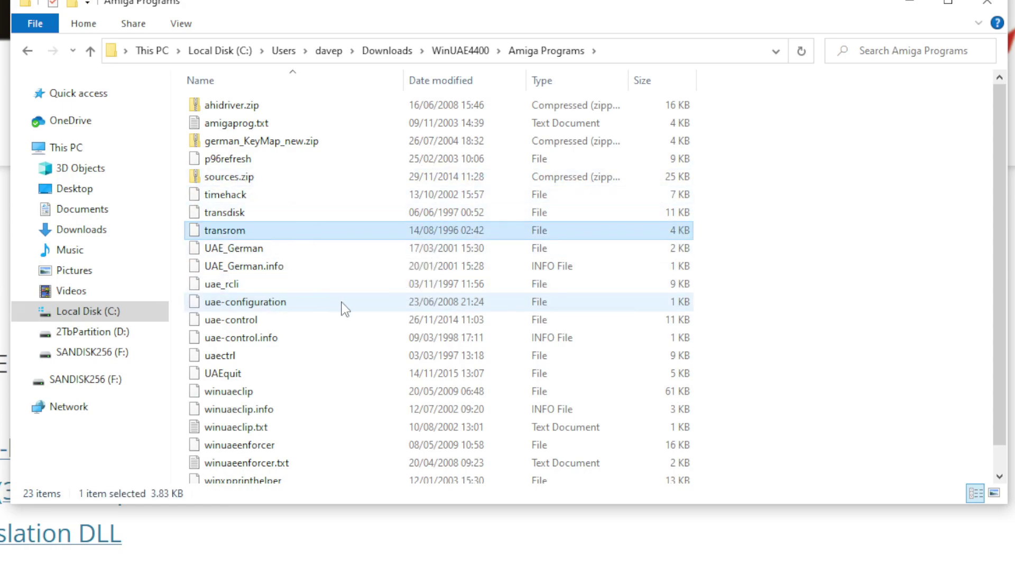
pyautogui.scroll(-1, 345, 309)
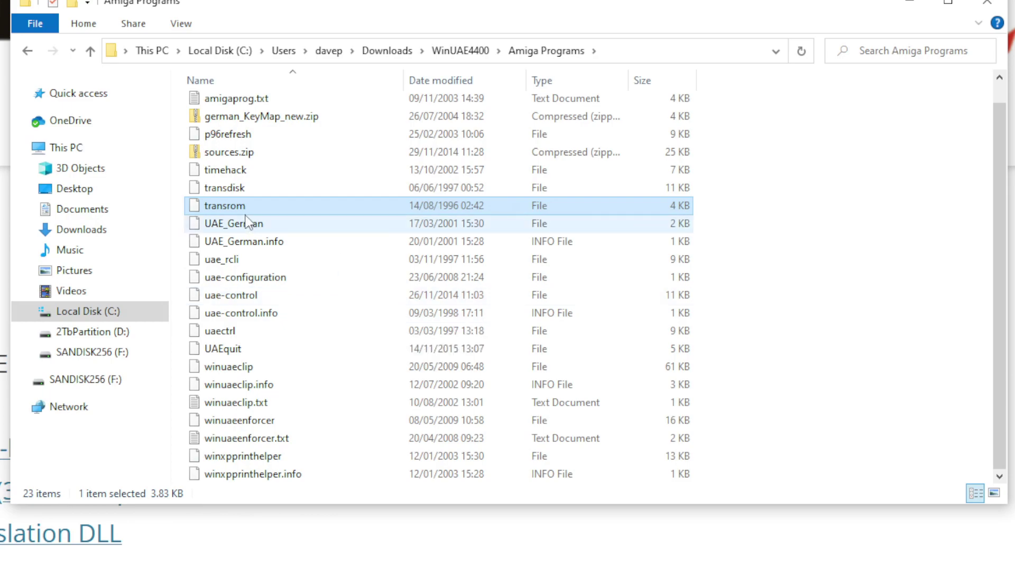
pyautogui.rightClick(228, 202)
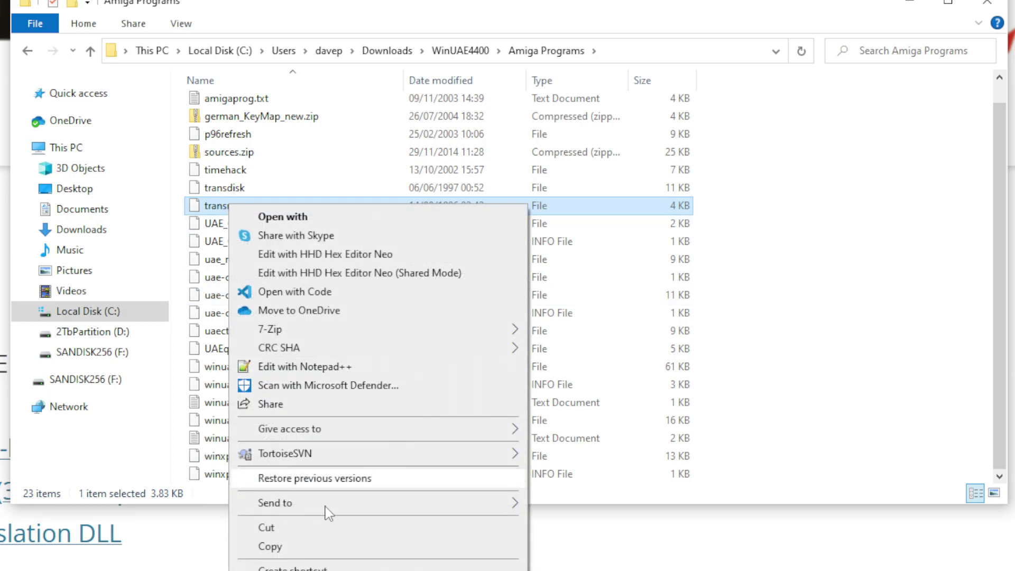
pyautogui.click(312, 546)
pyautogui.scroll(1, 388, 285)
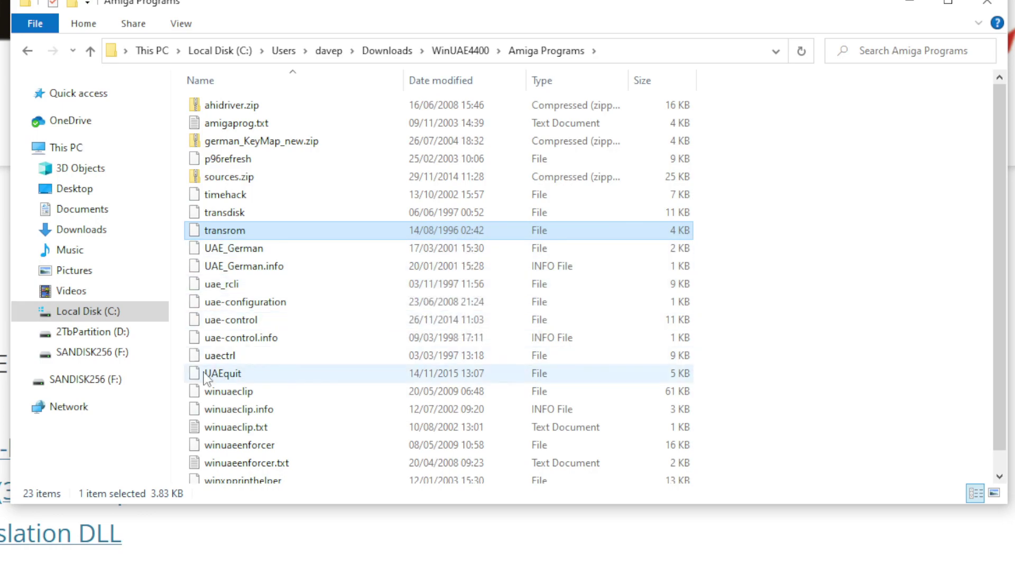
pyautogui.rightClick(102, 384)
pyautogui.click(217, 304)
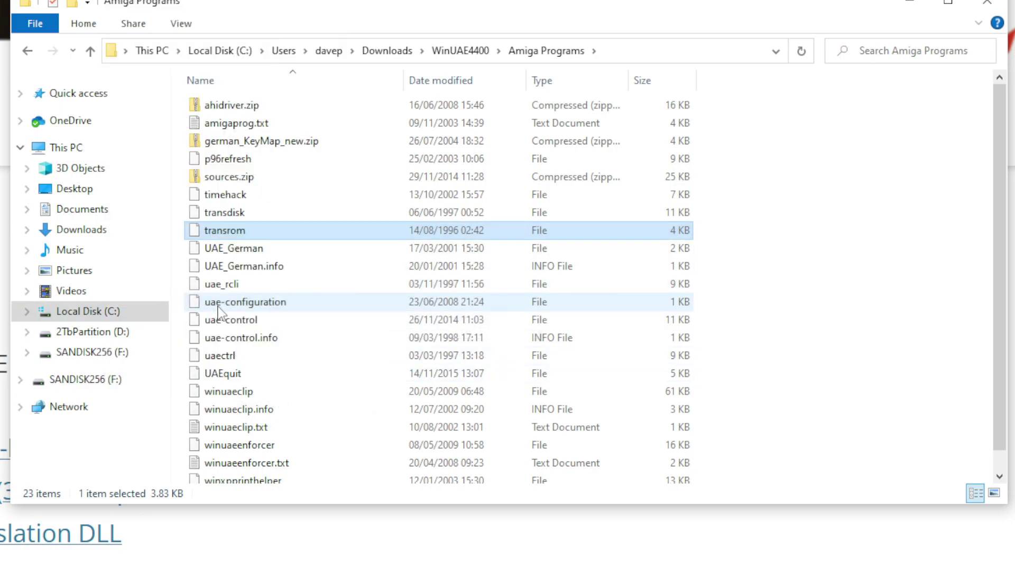
pyautogui.click(99, 382)
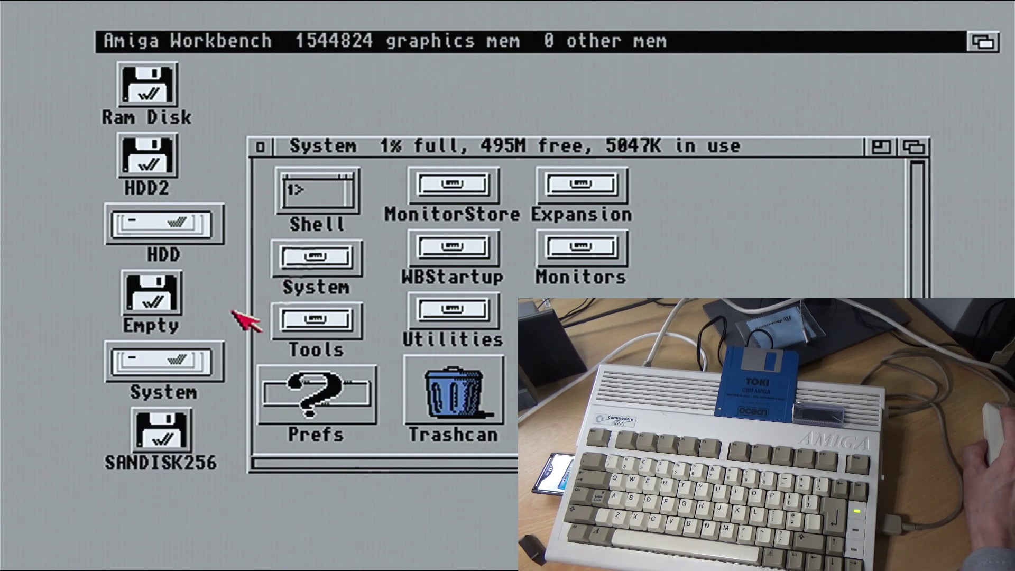
# - In Amiga Workbench, open the SANDISK256 card and show all files in its window
pyautogui.doubleClick(169, 430)
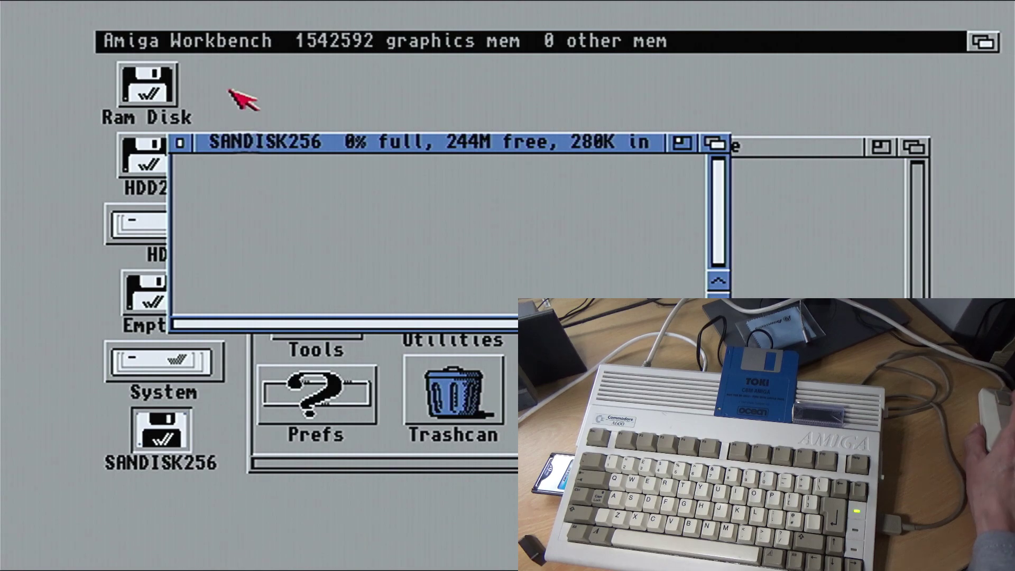
pyautogui.rightClick(256, 39)
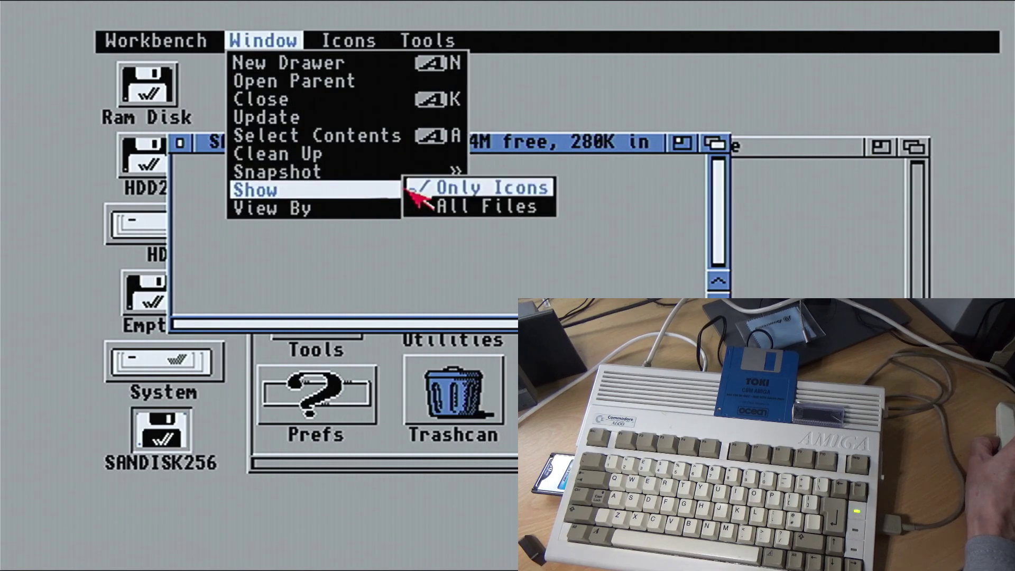
pyautogui.rightClick(447, 205)
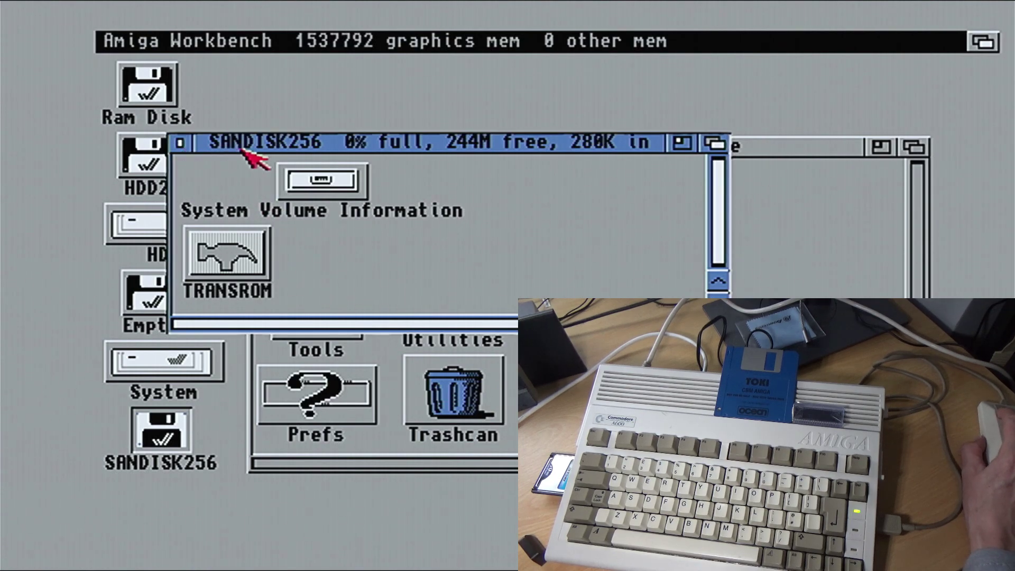
# - Open an Amiga Shell, switch to the cf0: device and list its directory
pyautogui.moveTo(245, 152); pyautogui.dragTo(379, 245)
pyautogui.doubleClick(290, 186)
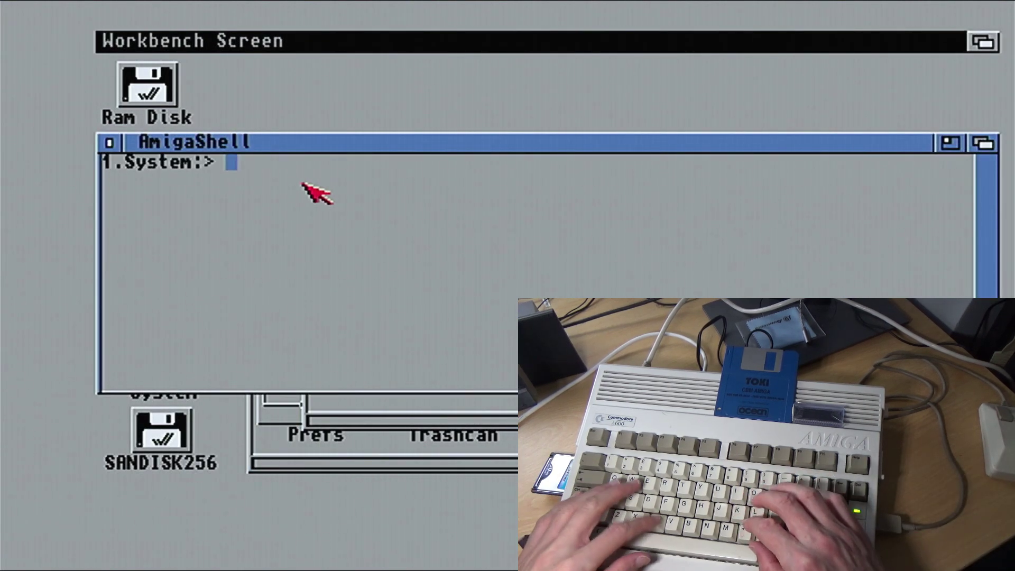
pyautogui.write('cf0:')
pyautogui.press('Return')
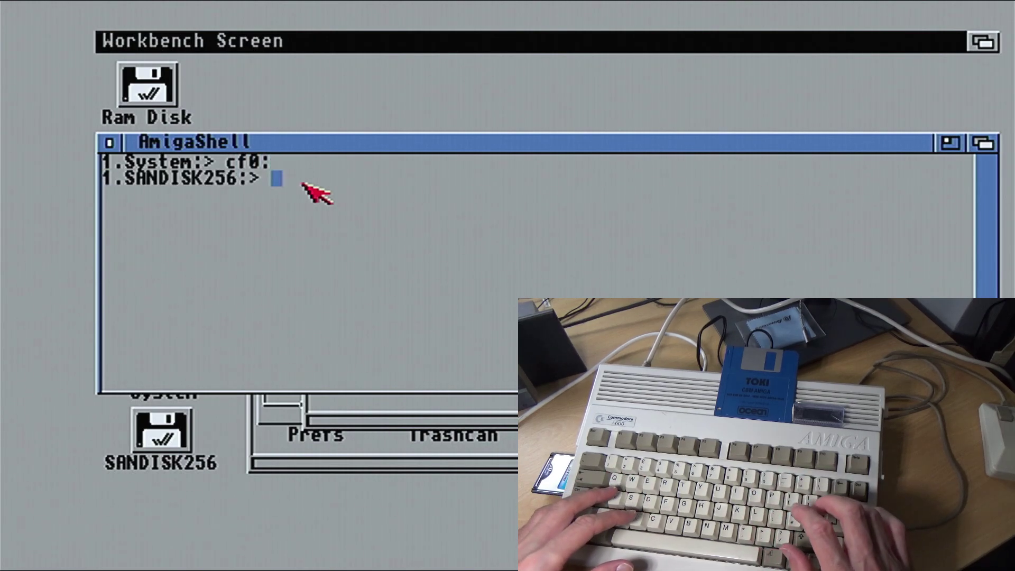
pyautogui.write('dir')
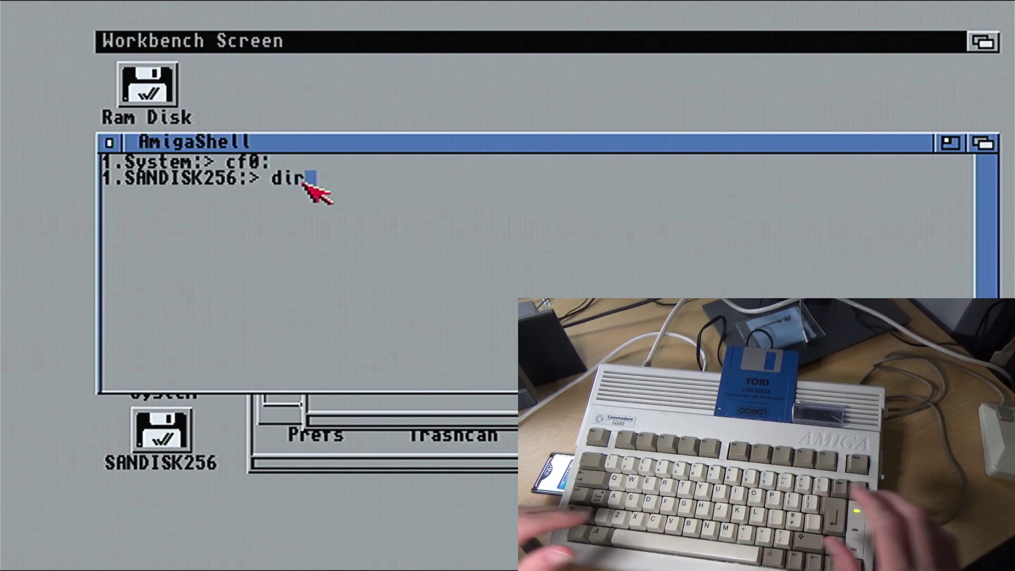
pyautogui.press('Return')
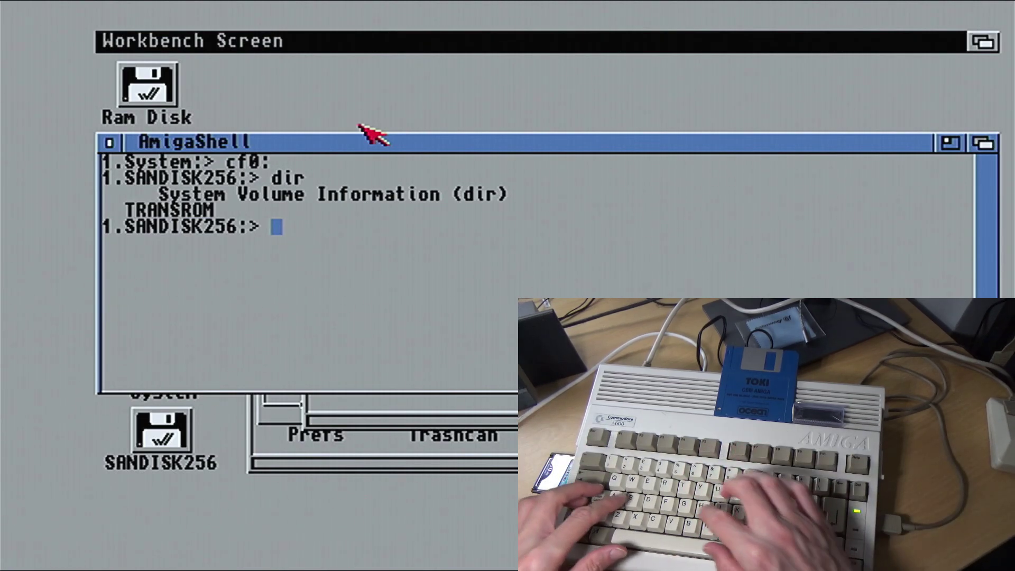
# - Dump the Kickstart ROM to the card with "transrom > cf0:kick205.rom" and list the card's directory again
pyautogui.write('tra')
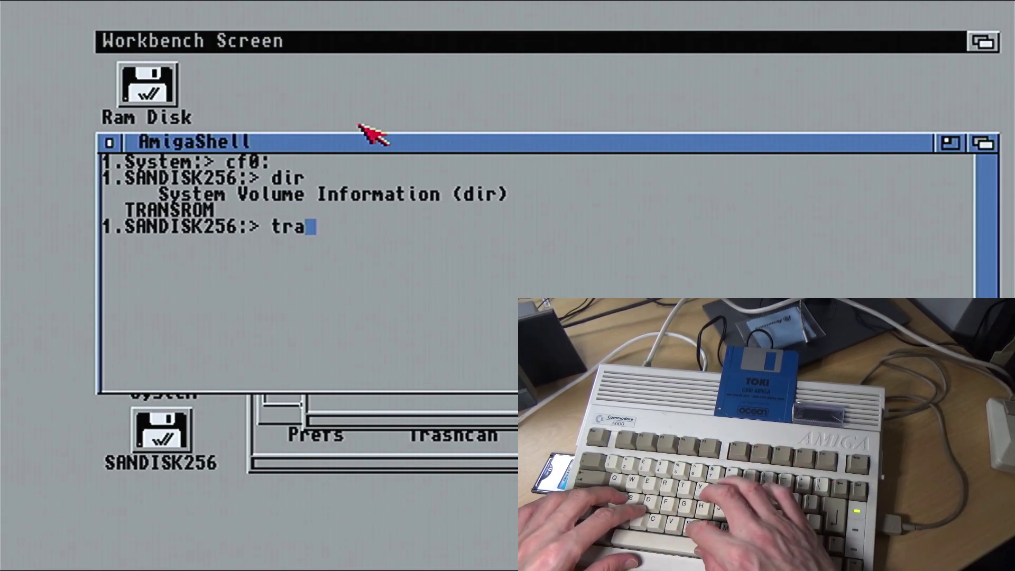
pyautogui.write('ns')
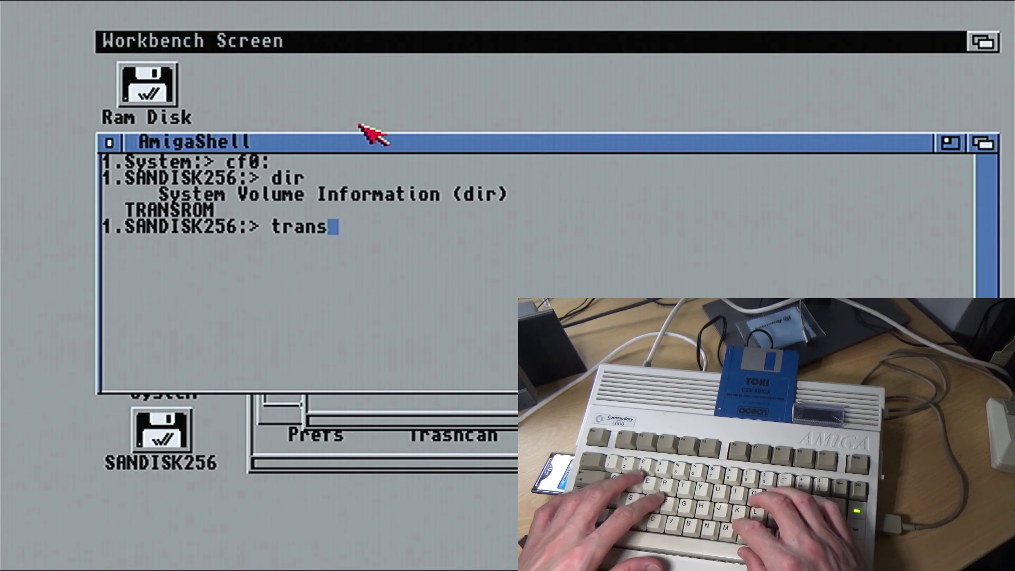
pyautogui.write('rom')
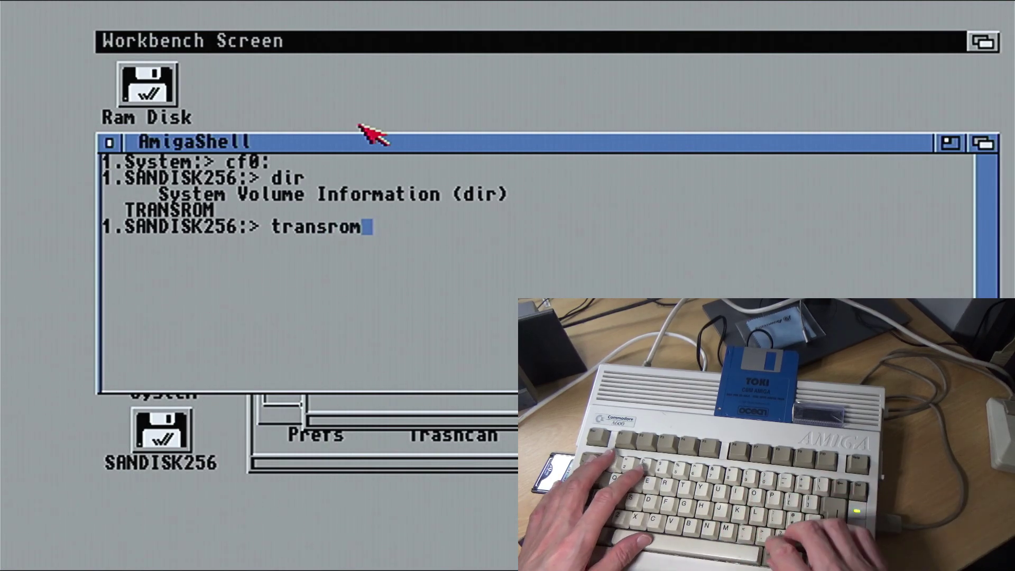
pyautogui.write(' >')
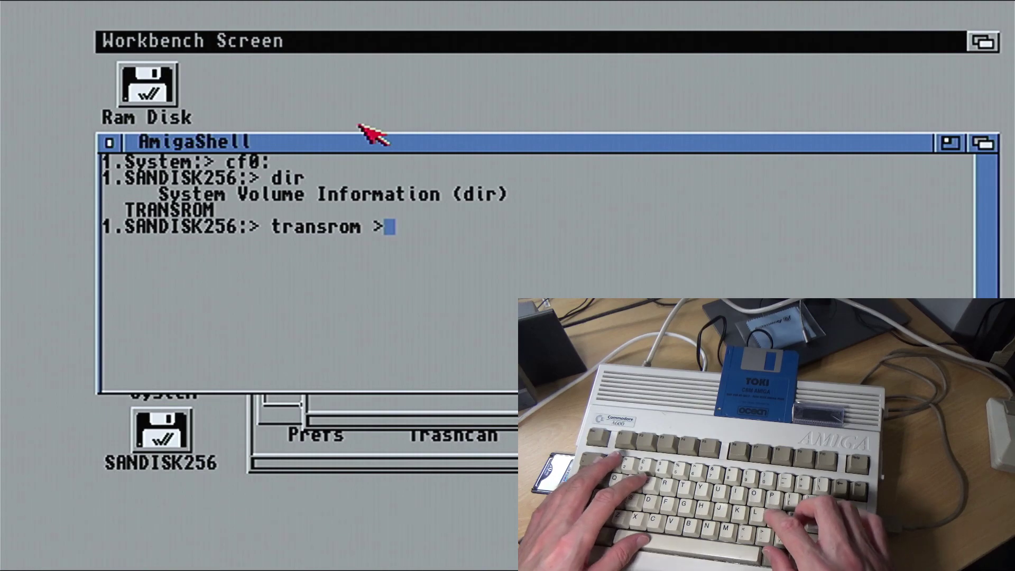
pyautogui.write(' cf0:kick')
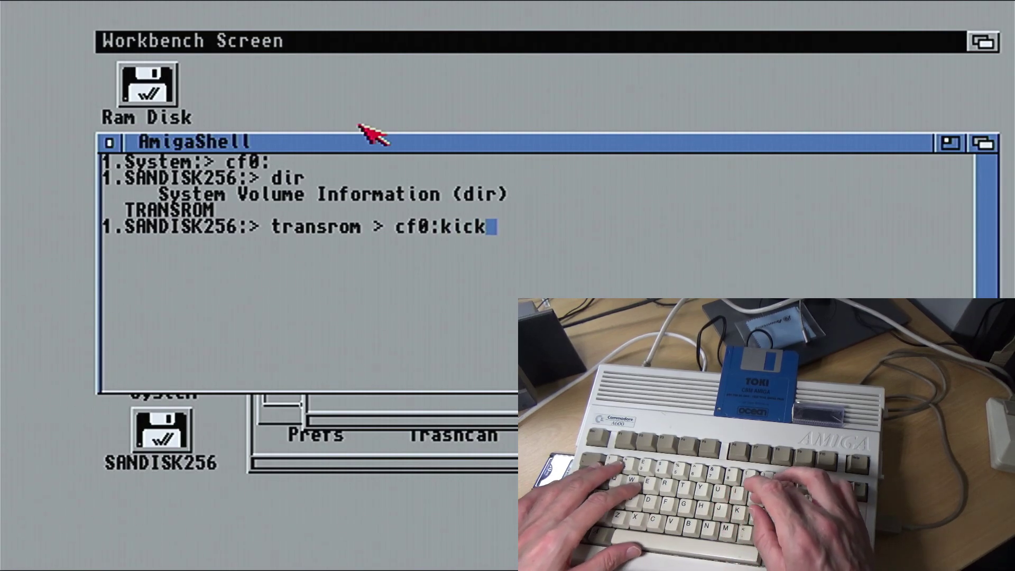
pyautogui.write('205')
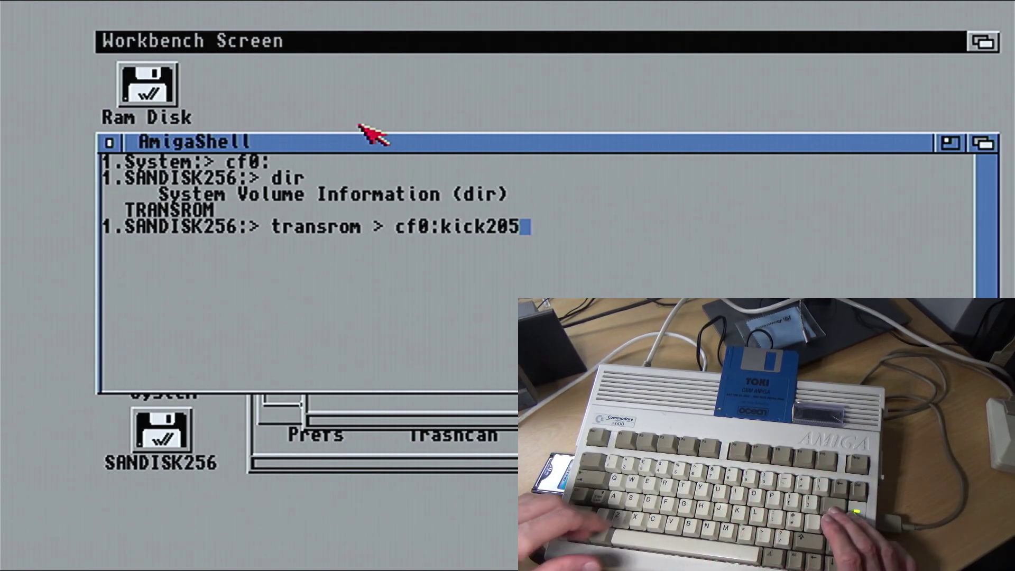
pyautogui.write('om')
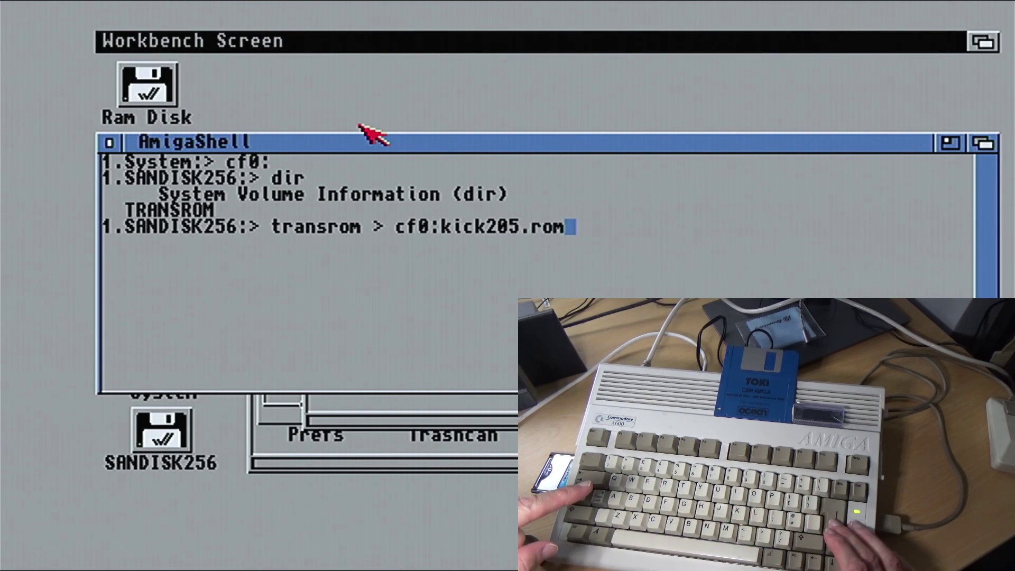
pyautogui.press('Return')
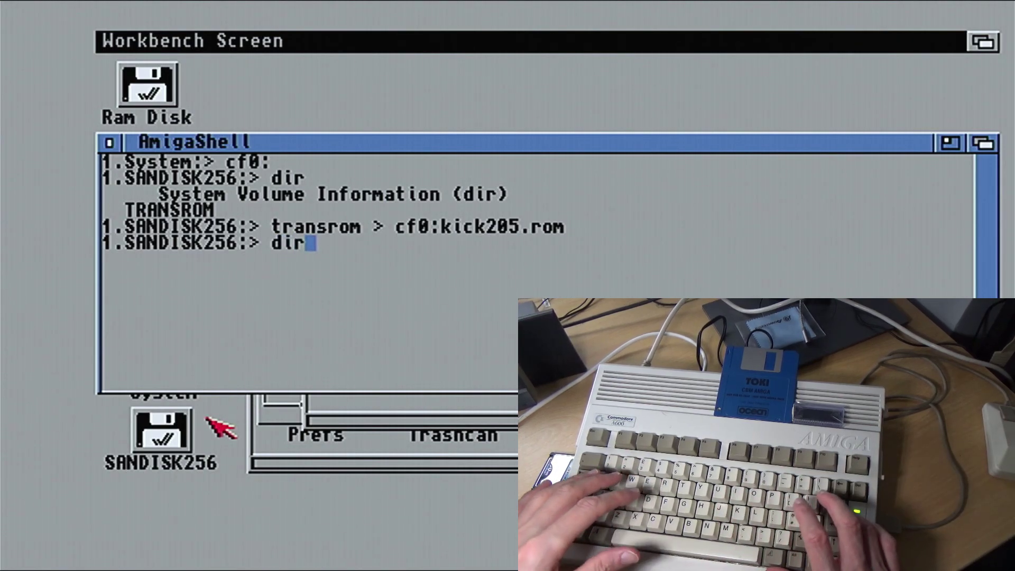
pyautogui.press('Return')
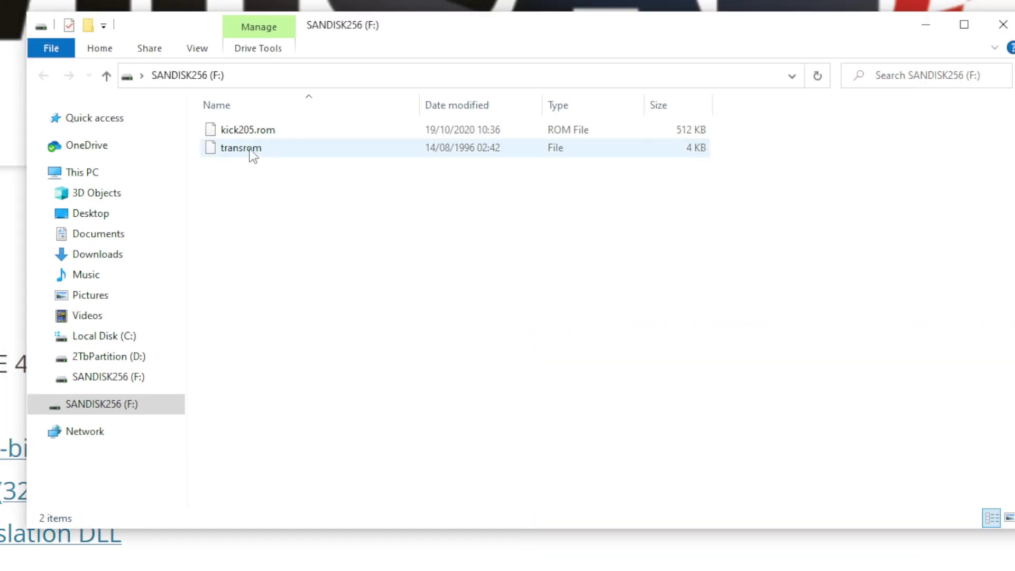
# - Copy kick205.rom from the SANDISK256 (F:) drive into the WinUAE4400 folder in Downloads
pyautogui.click(236, 110)
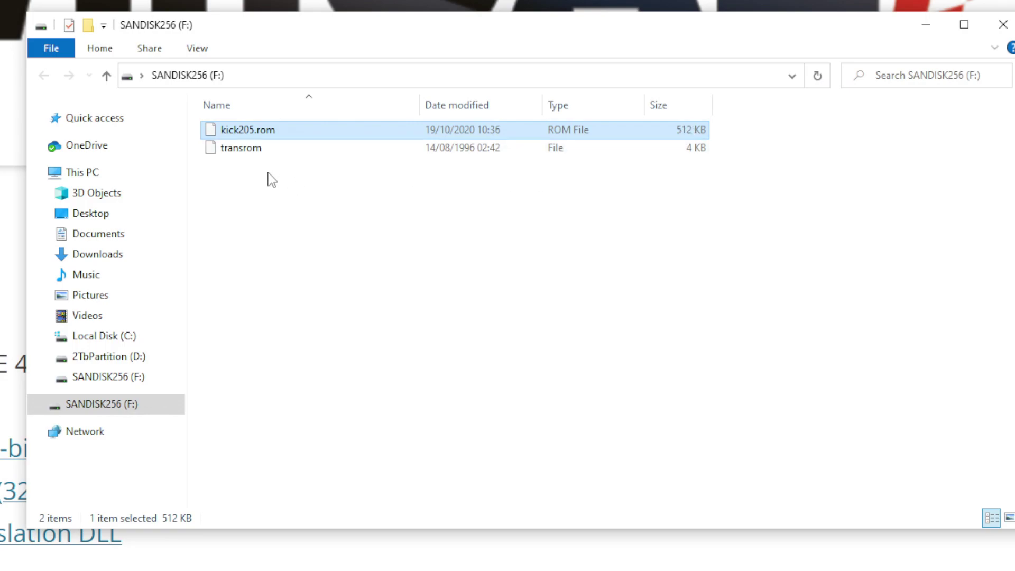
pyautogui.rightClick(271, 132)
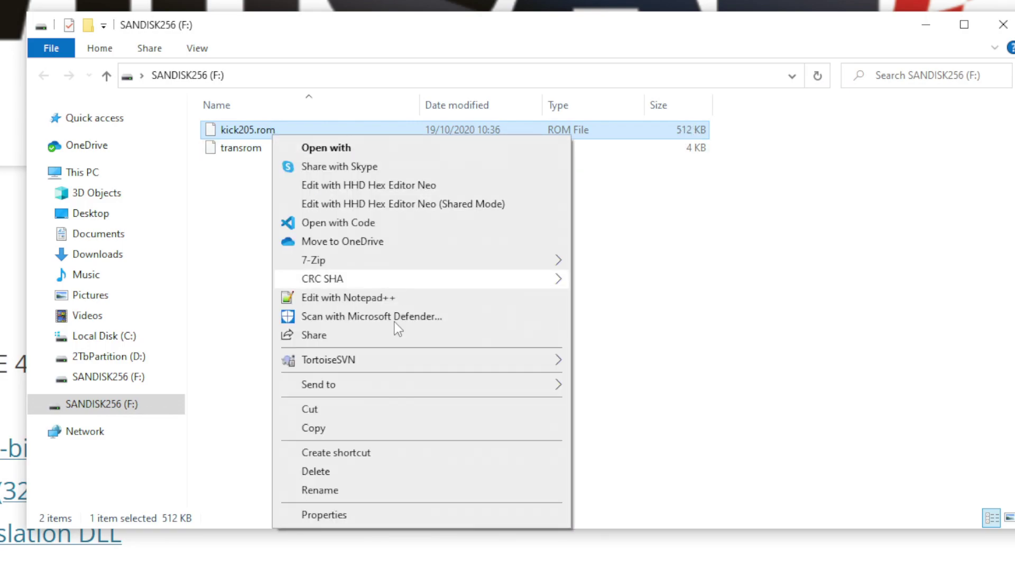
pyautogui.click(355, 426)
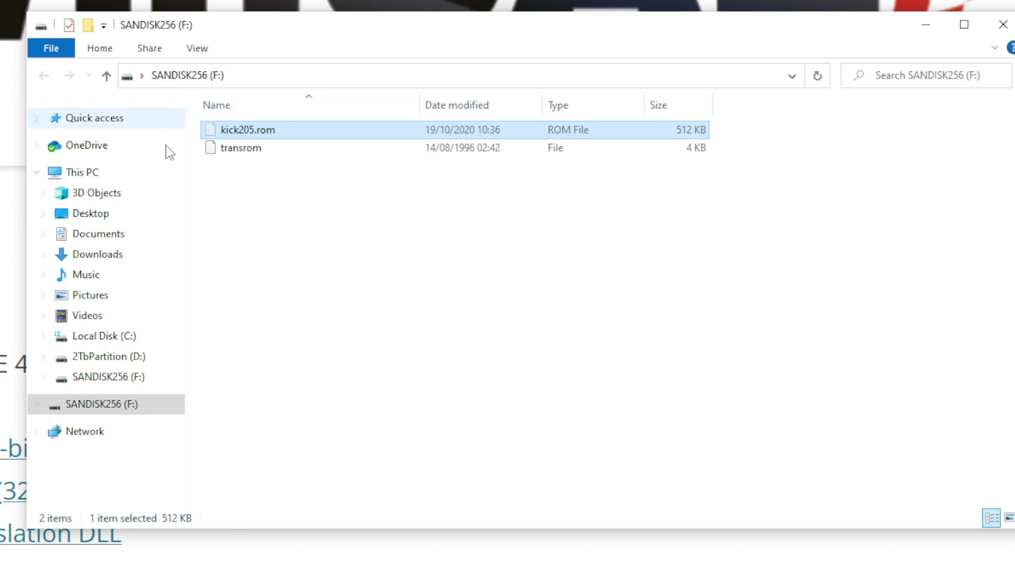
pyautogui.click(44, 74)
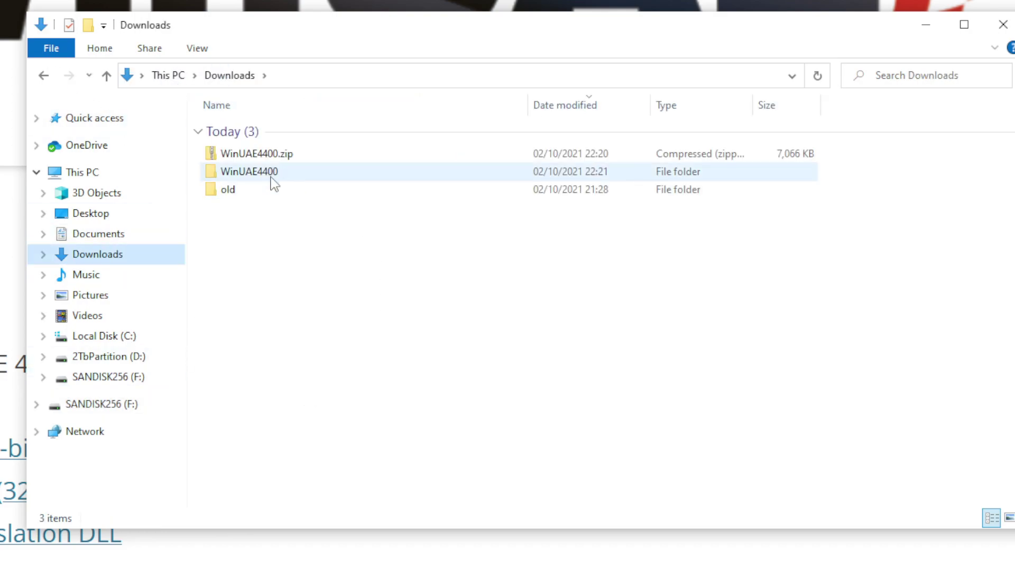
pyautogui.doubleClick(270, 172)
pyautogui.rightClick(416, 262)
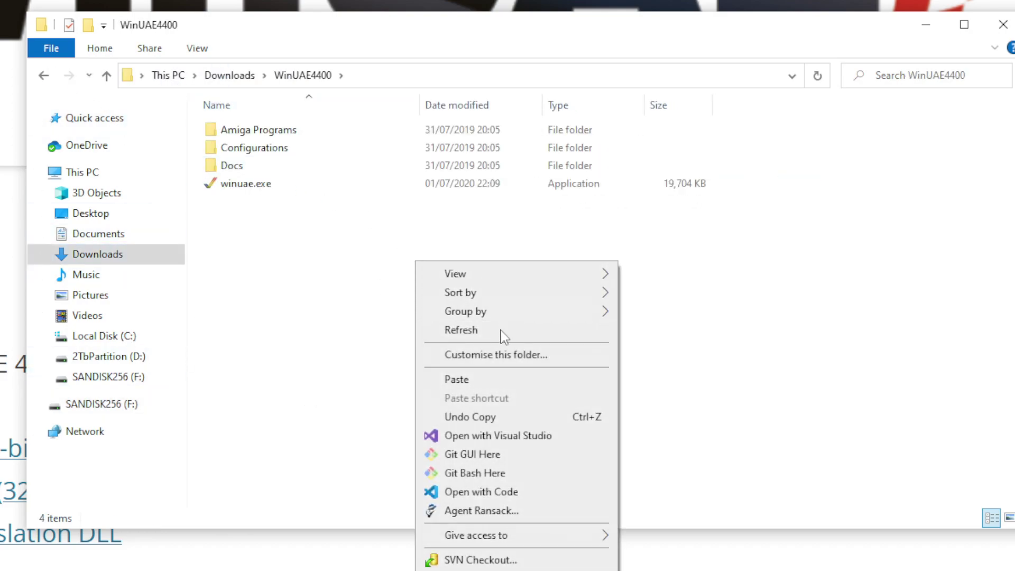
pyautogui.click(489, 379)
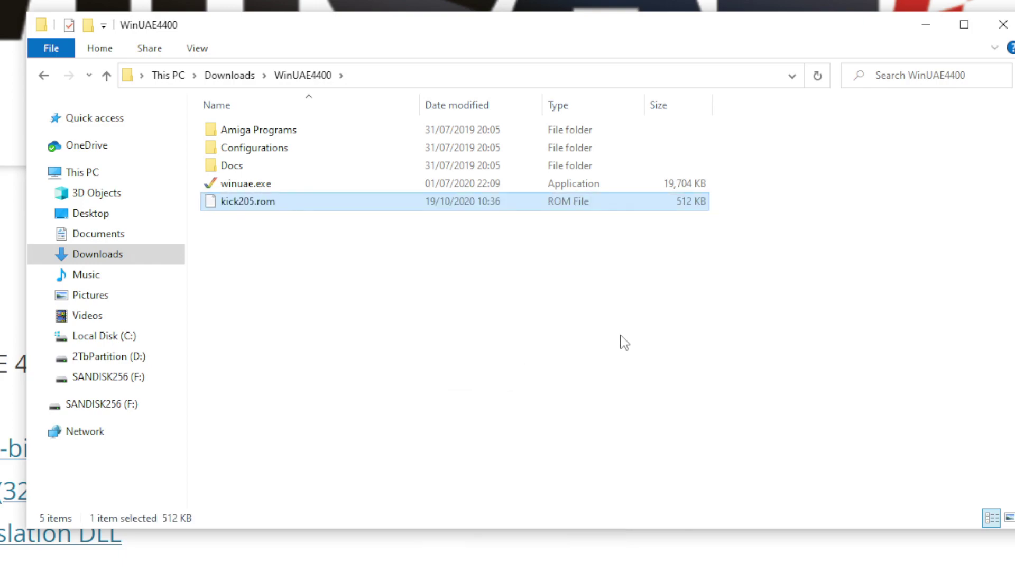
# - Launch winuae.exe, choose A600 as the emulated hardware model and dismiss the system ROM message
pyautogui.doubleClick(267, 183)
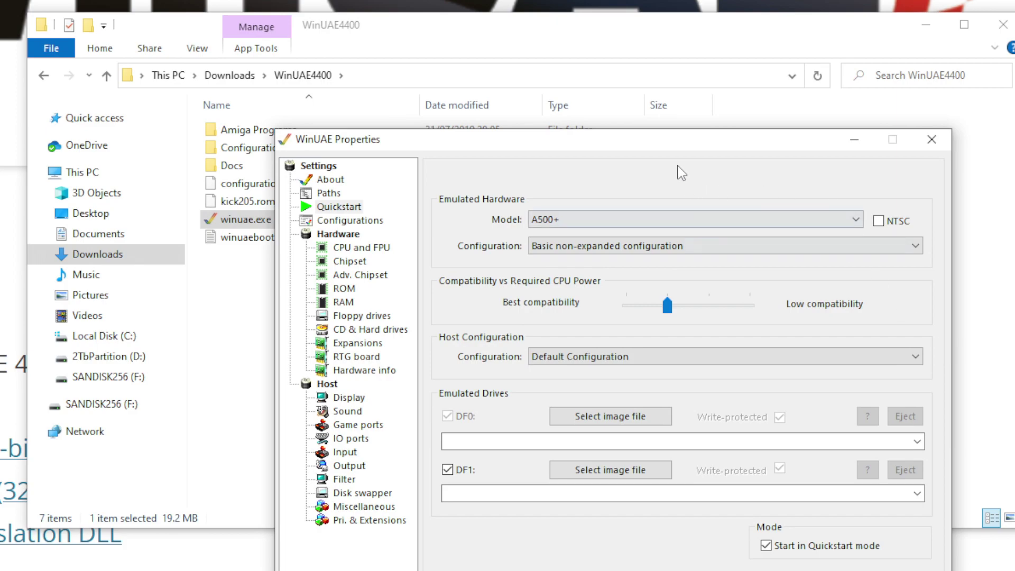
pyautogui.moveTo(701, 148); pyautogui.dragTo(650, 43)
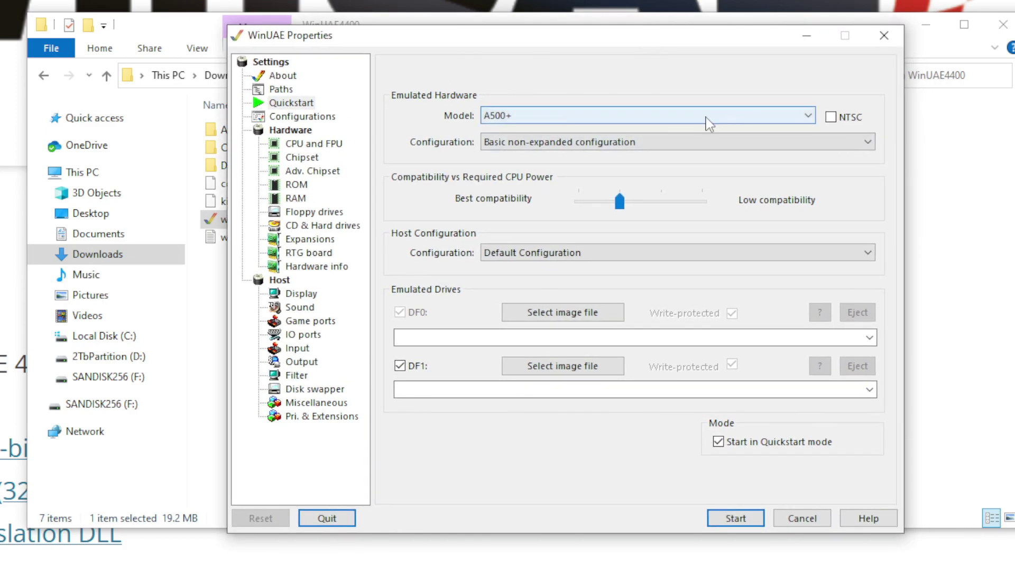
pyautogui.click(808, 116)
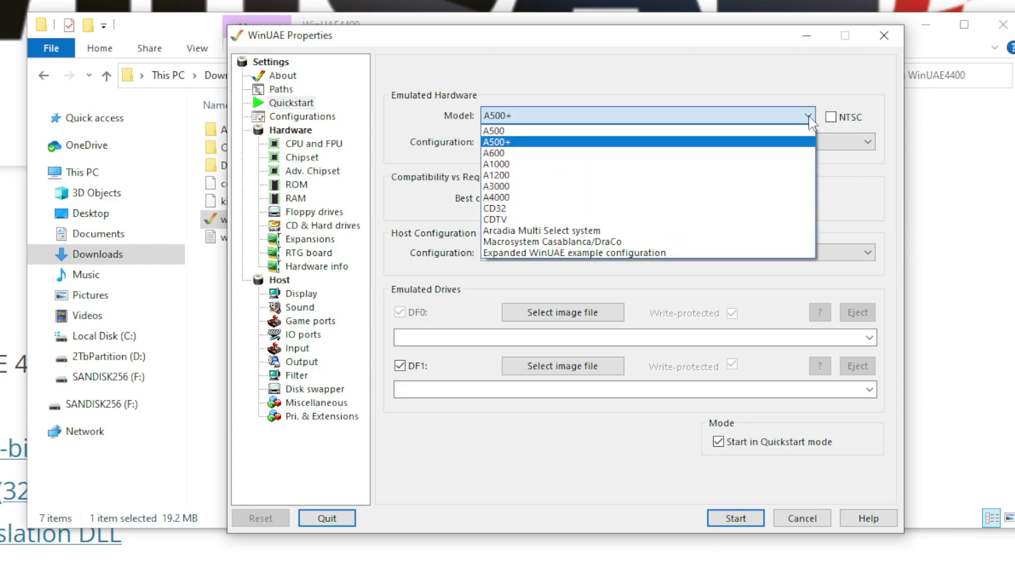
pyautogui.click(520, 155)
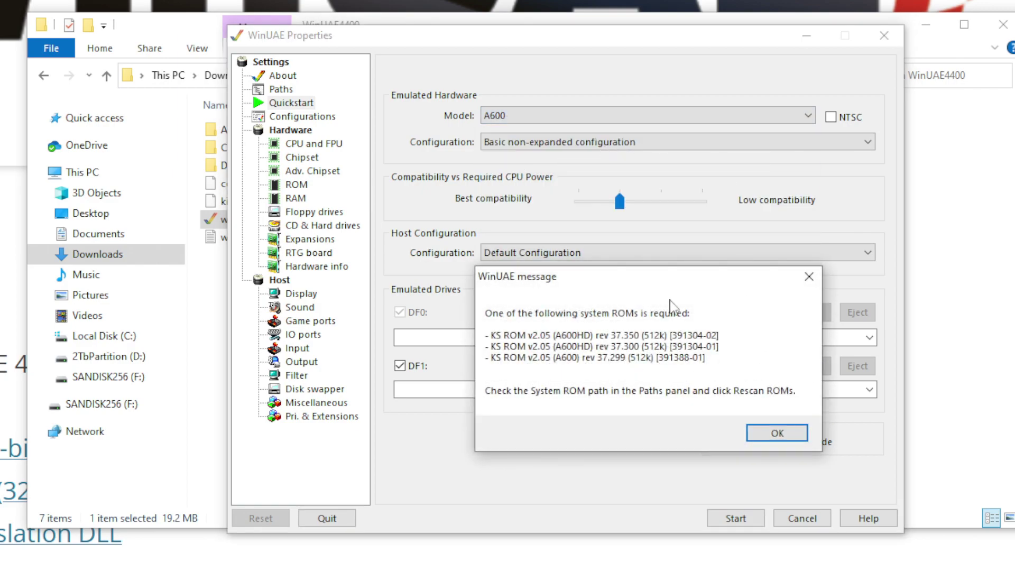
pyautogui.moveTo(672, 283); pyautogui.dragTo(713, 124)
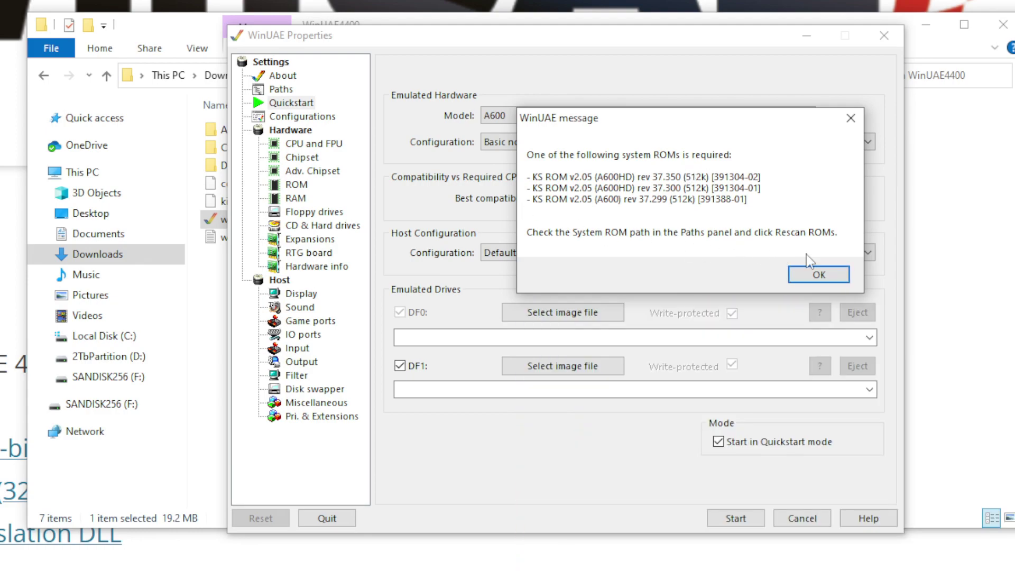
pyautogui.click(820, 276)
# - Assign kick205.rom from the WinUAE4400 folder as the main ROM file in the ROM settings
pyautogui.click(295, 185)
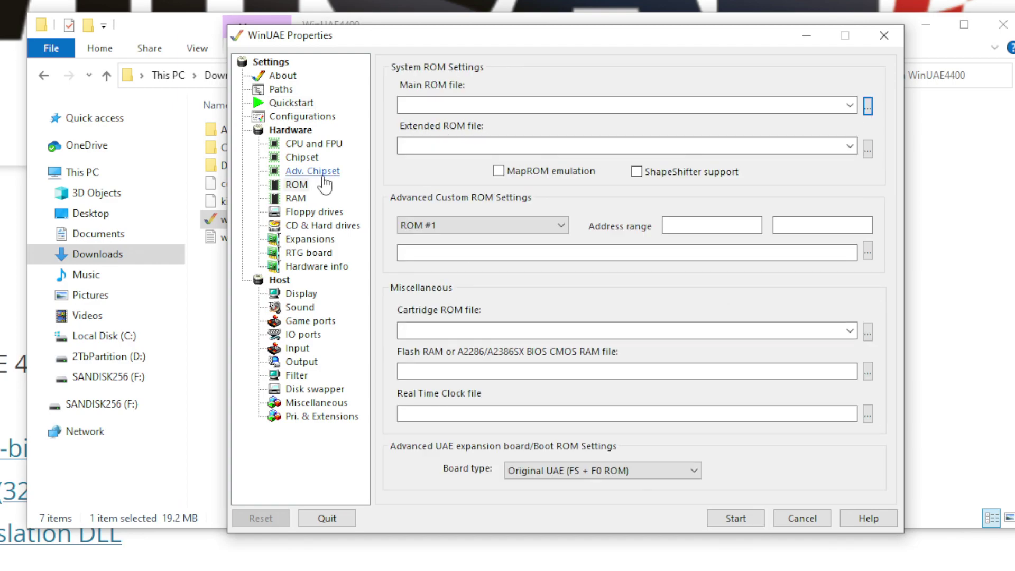
pyautogui.click(867, 106)
pyautogui.click(443, 227)
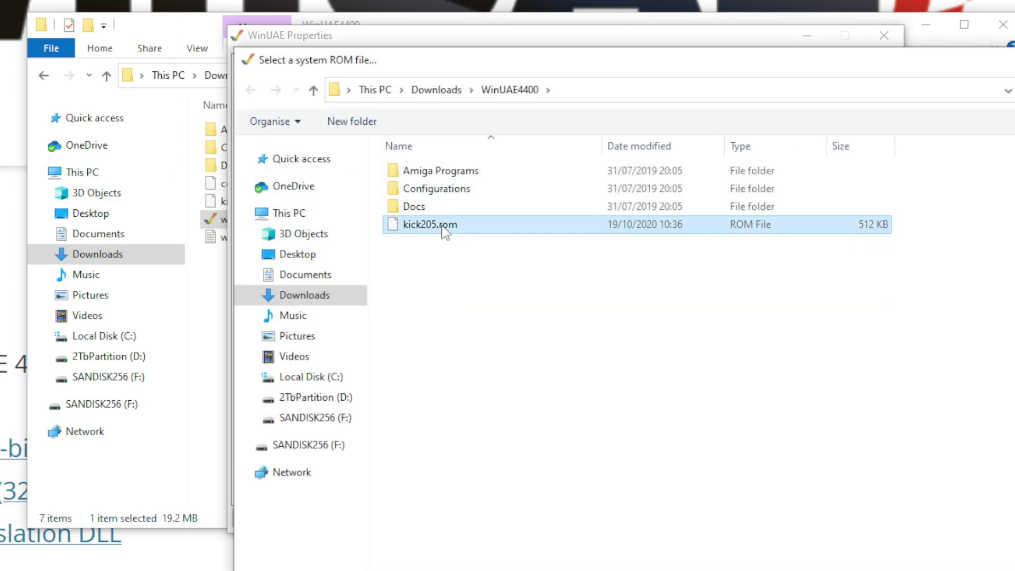
pyautogui.doubleClick(443, 225)
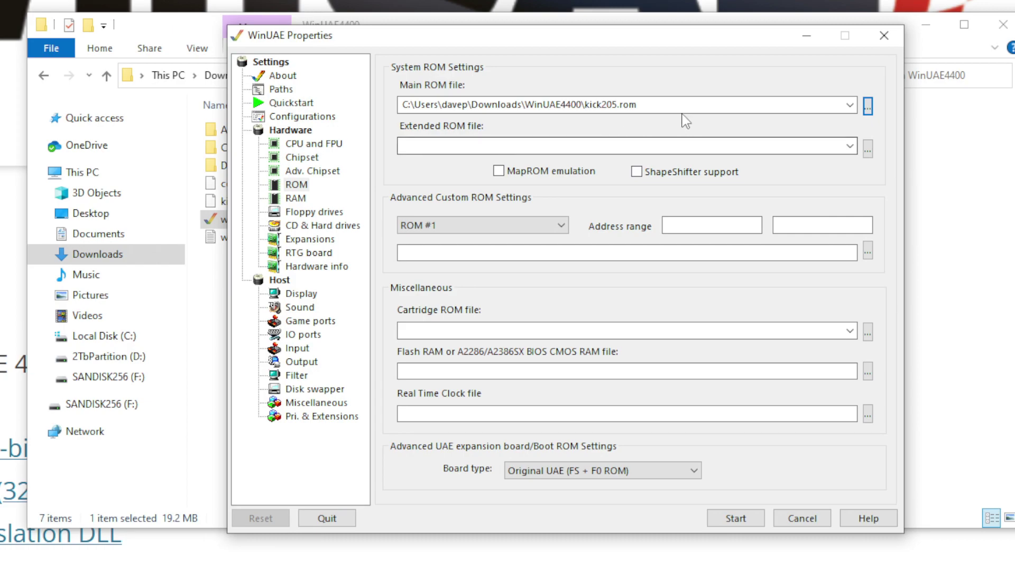
# - Set the A600 Quickstart configuration to "2 MB Chip RAM expanded configuration"
pyautogui.click(291, 103)
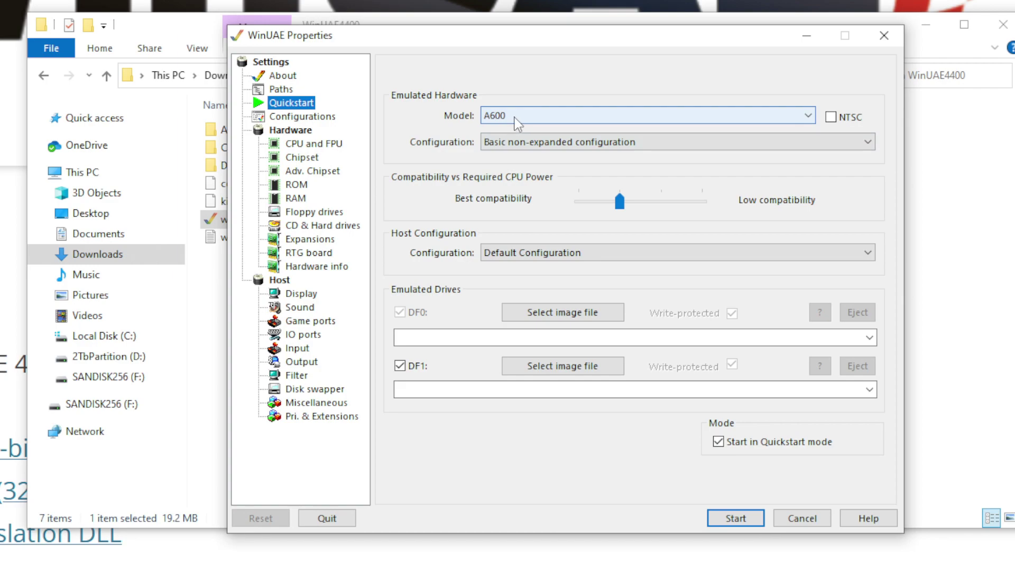
pyautogui.click(615, 144)
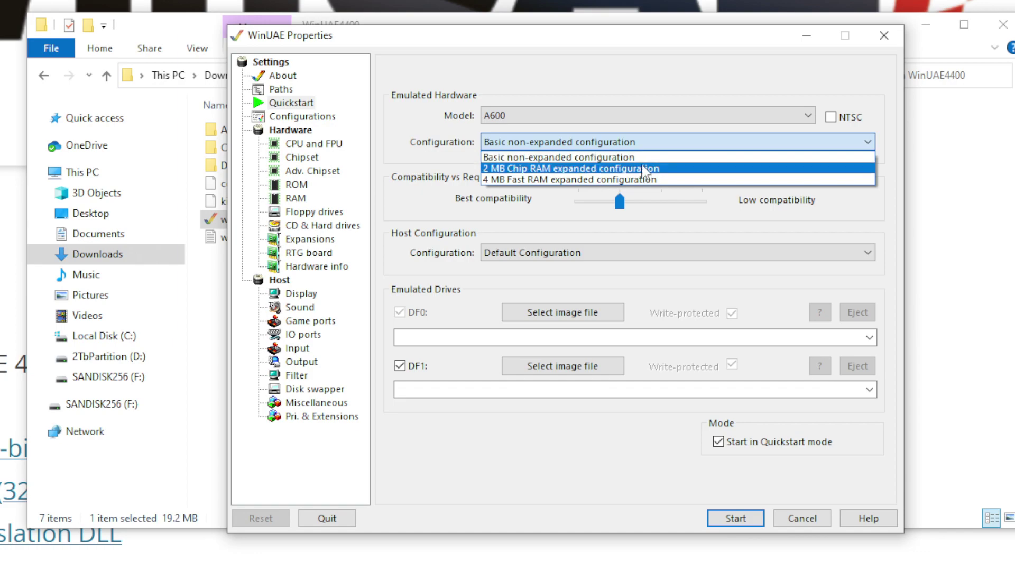
pyautogui.click(644, 170)
pyautogui.click(779, 434)
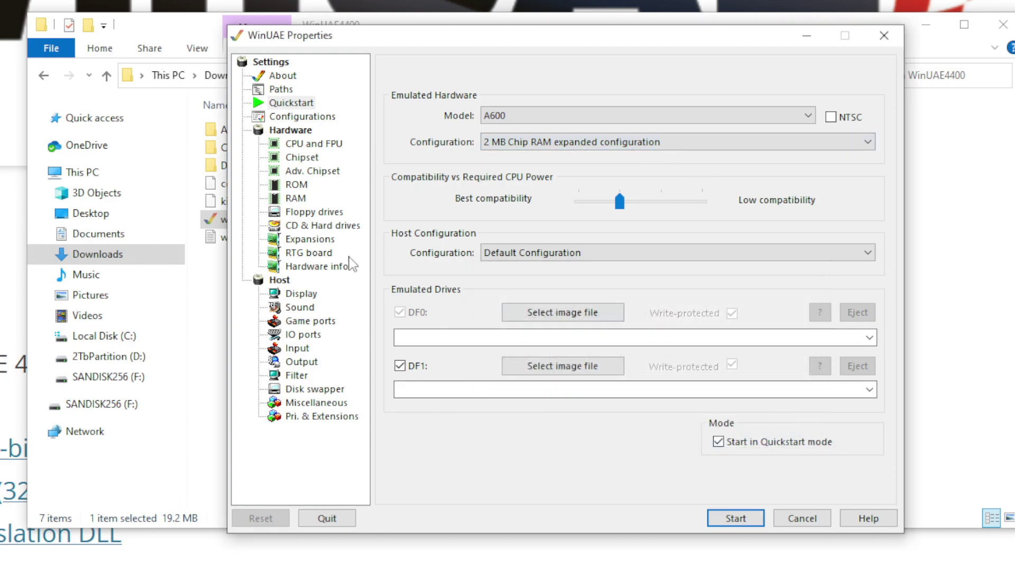
# - Check the main ROM file path in the ROM settings
pyautogui.click(296, 184)
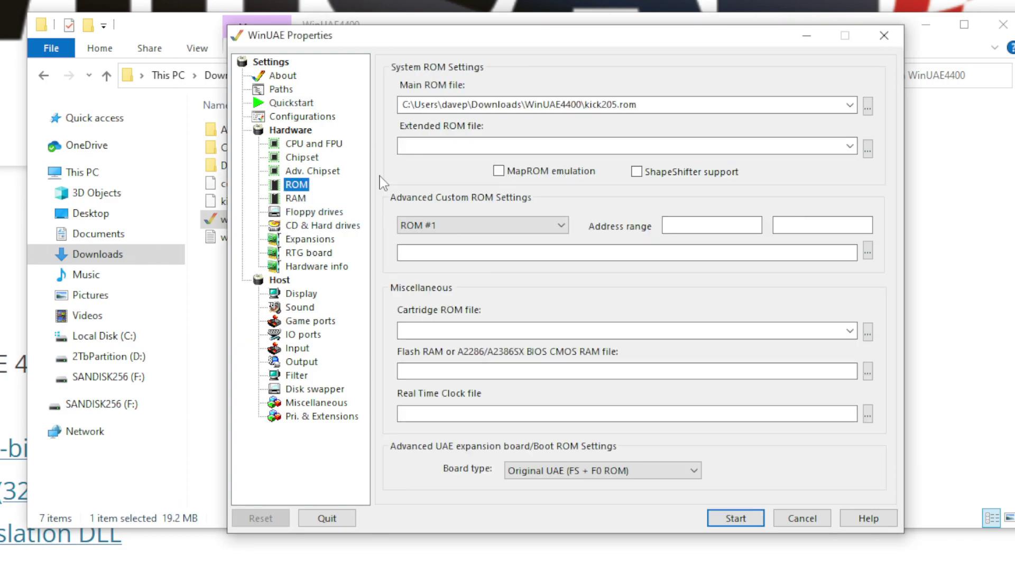
pyautogui.click(673, 106)
pyautogui.click(675, 104)
# - Start the A600 emulation from Quickstart, reposition its window to view the boot screen and close the emulator
pyautogui.click(290, 103)
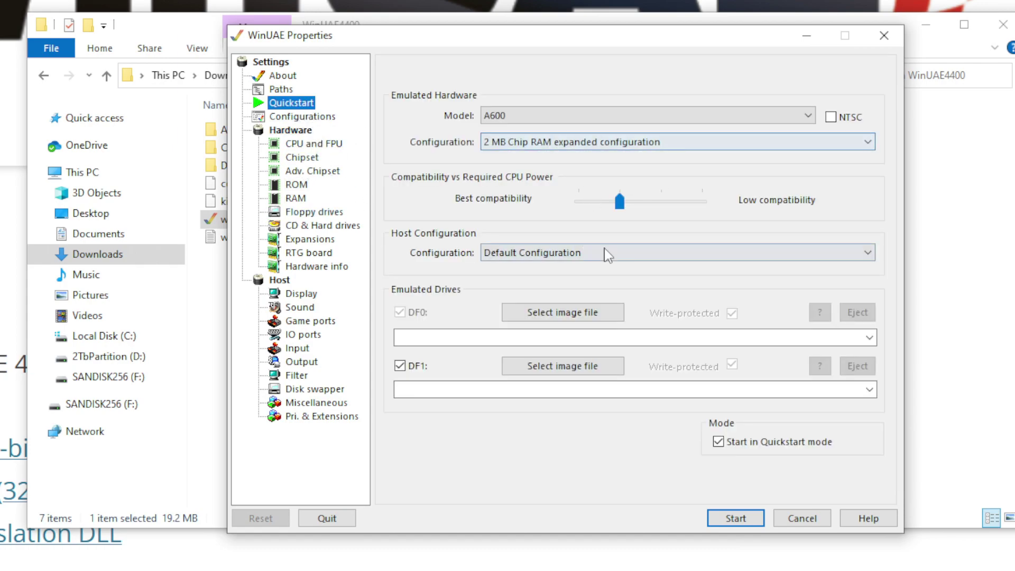
pyautogui.click(736, 518)
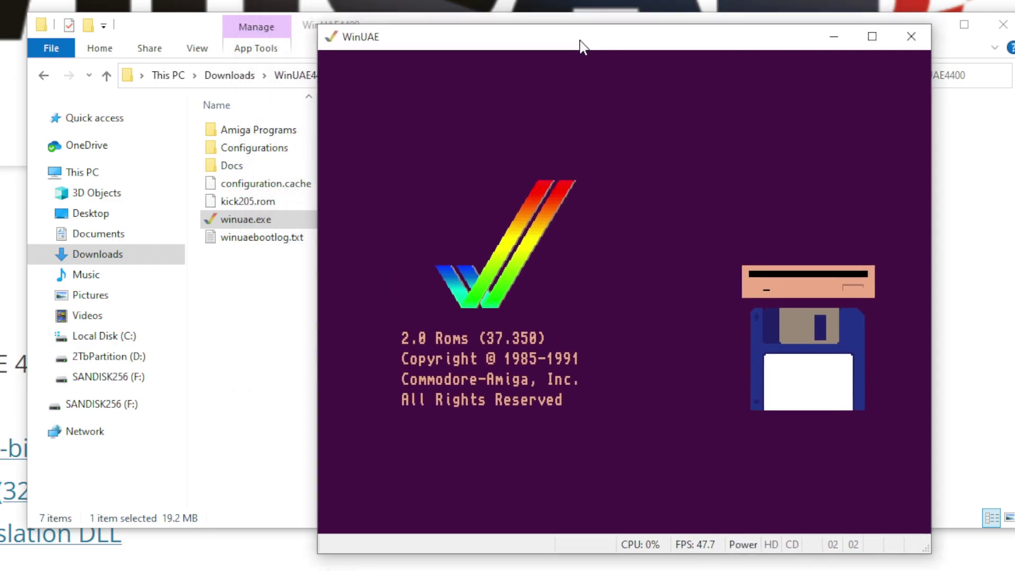
pyautogui.moveTo(580, 45); pyautogui.dragTo(544, 33)
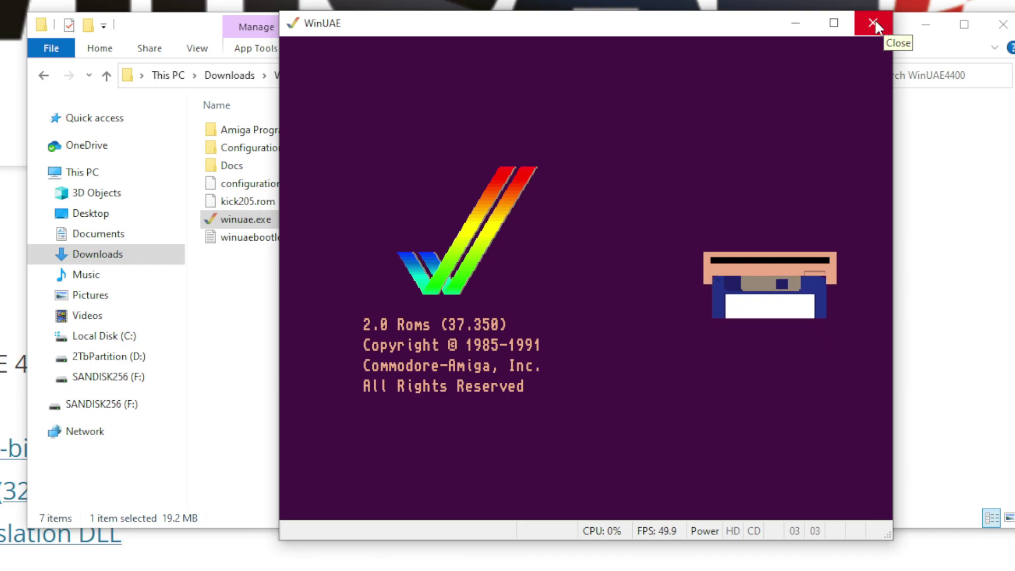
pyautogui.click(887, 32)
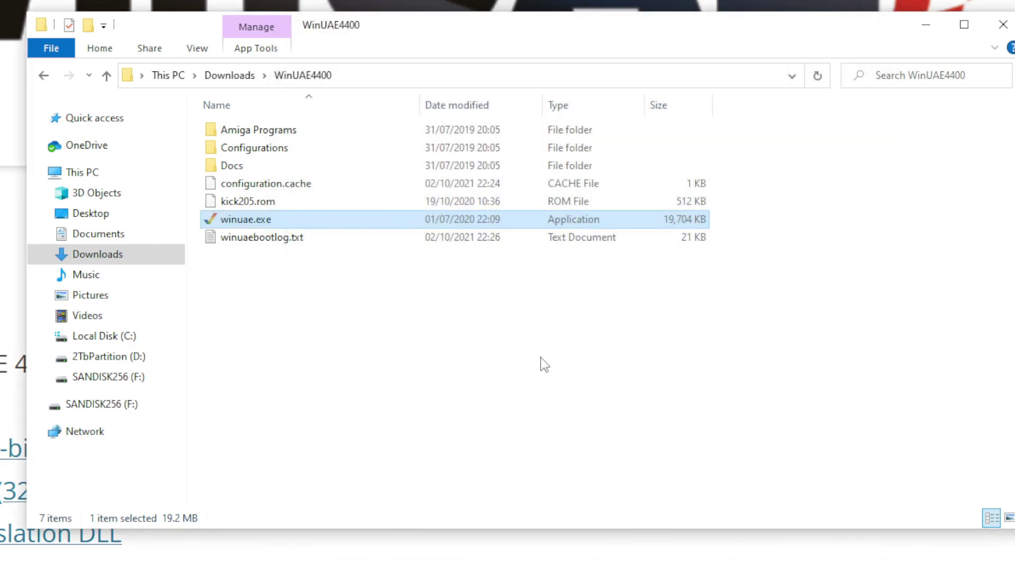
# - Rename kick205.rom in the WinUAE4400 folder to kick205-37-350.rom
pyautogui.click(317, 245)
pyautogui.click(262, 205)
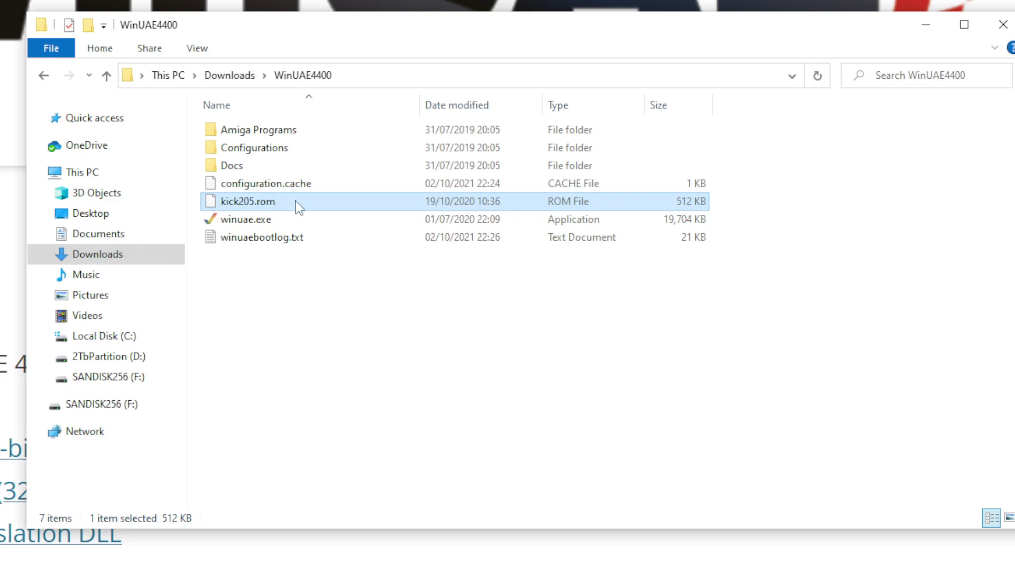
pyautogui.rightClick(299, 208)
pyautogui.click(469, 570)
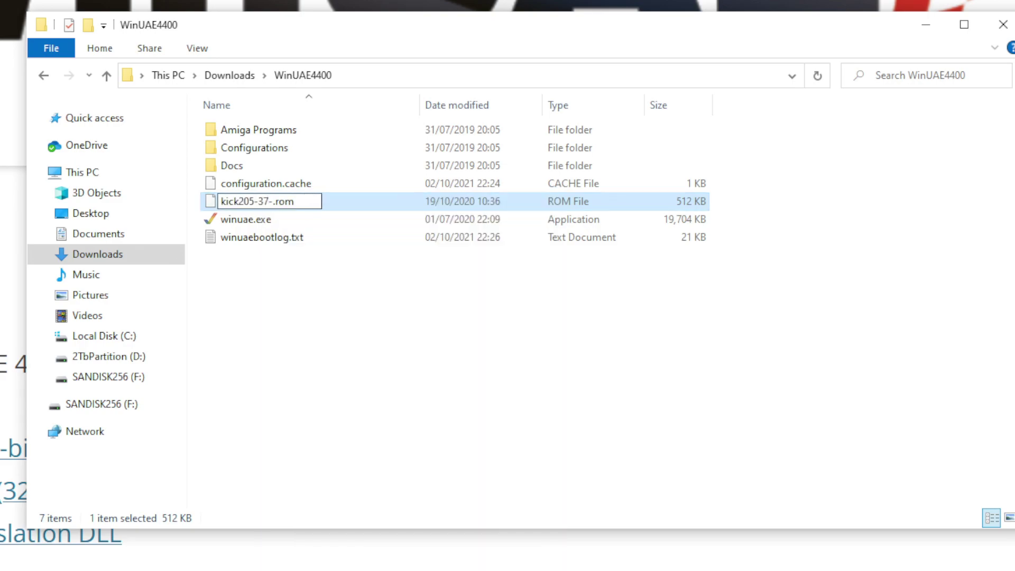
pyautogui.write('-37-350')
pyautogui.press('Return')
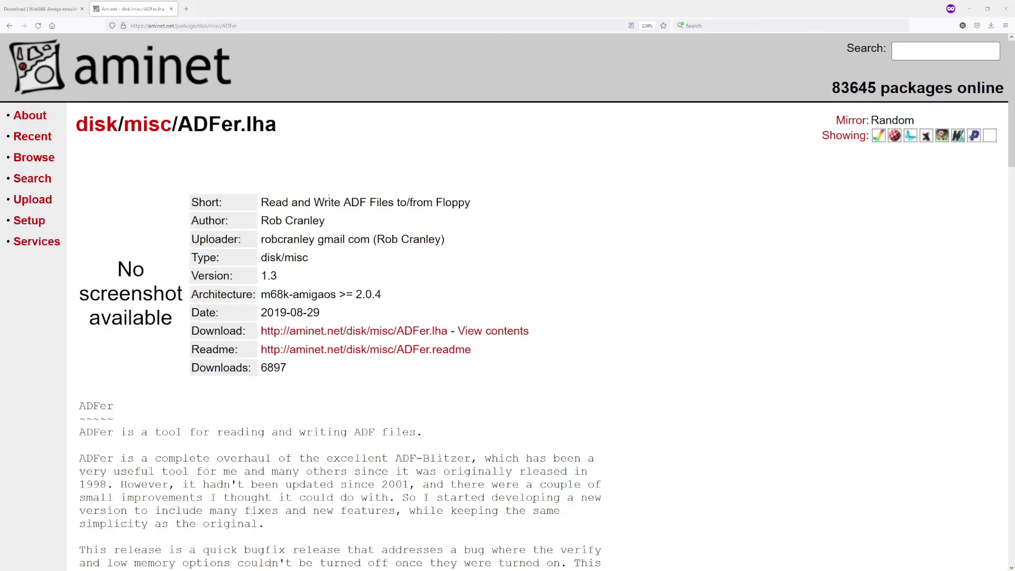
# - Examine the description and download details of ADFer.lha on its Aminet page
pyautogui.moveTo(436, 203); pyautogui.dragTo(284, 206)
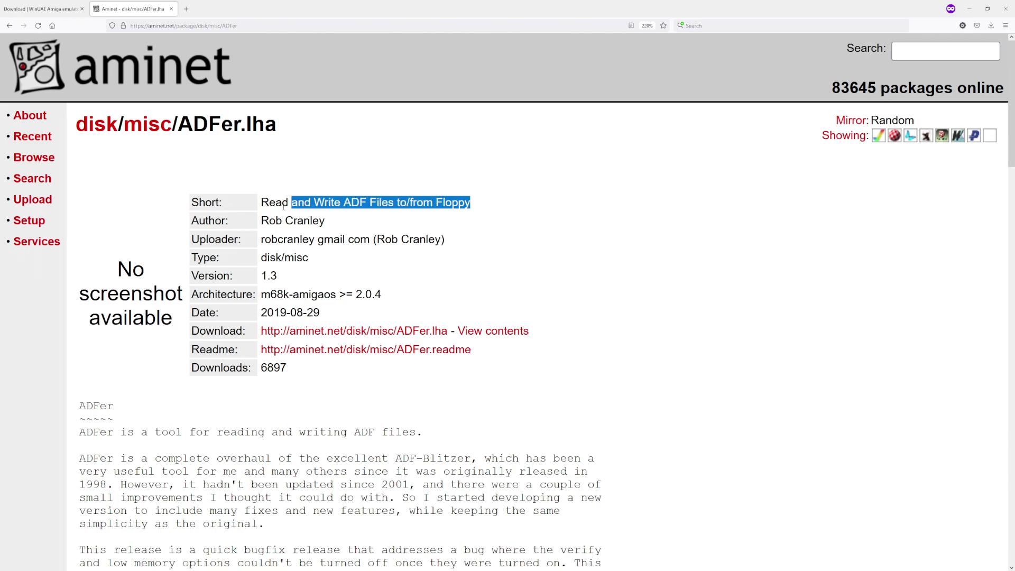
pyautogui.scroll(-2, 485, 259)
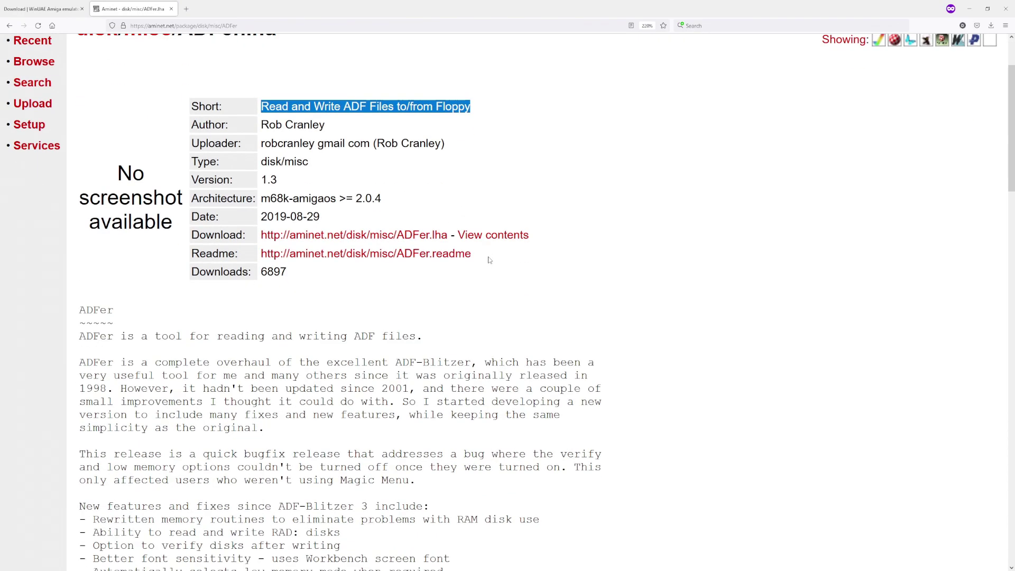
pyautogui.scroll(2, 454, 250)
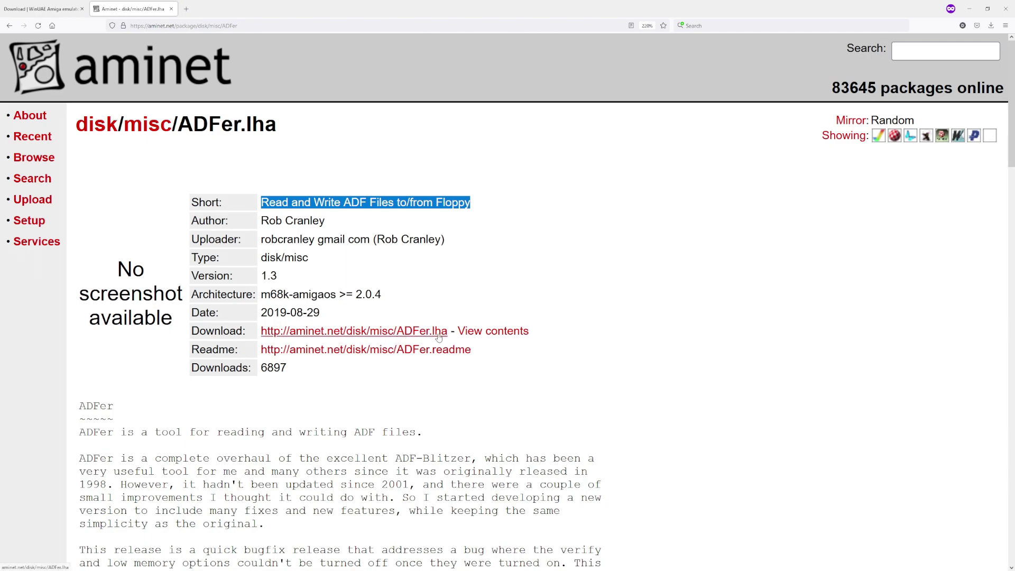
# - Switch to the Downloads folder in File Explorer and extract ADFer.lha with 7-Zip into a folder named ADFer
pyautogui.hotkey('alt', 'Tab')
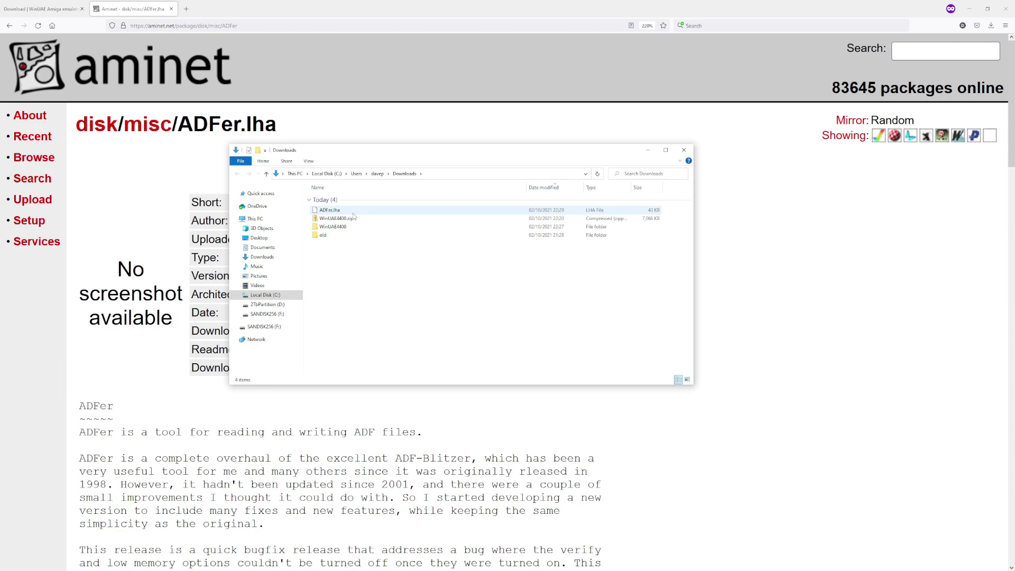
pyautogui.click(335, 211)
pyautogui.rightClick(334, 212)
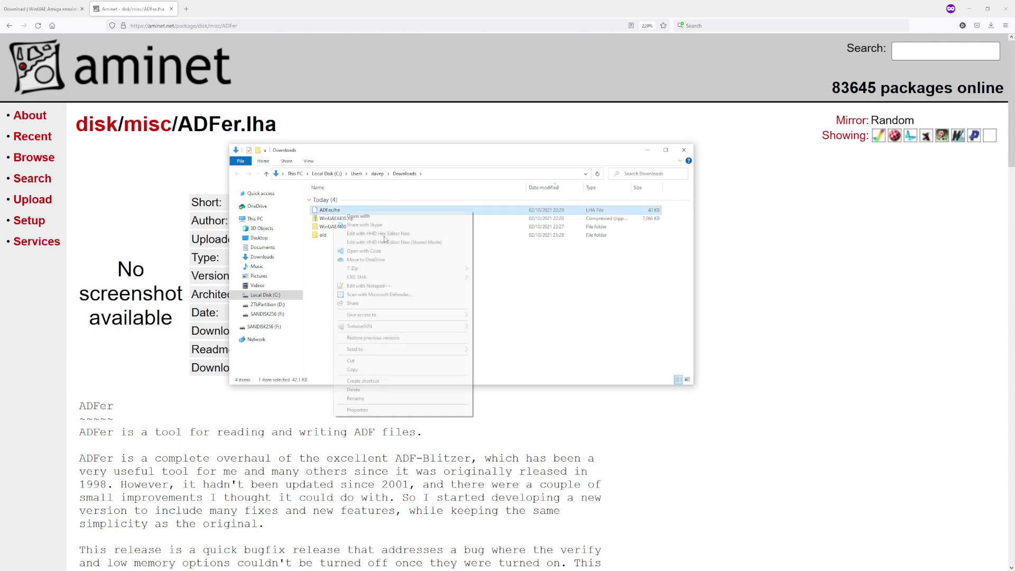
pyautogui.moveTo(395, 268)
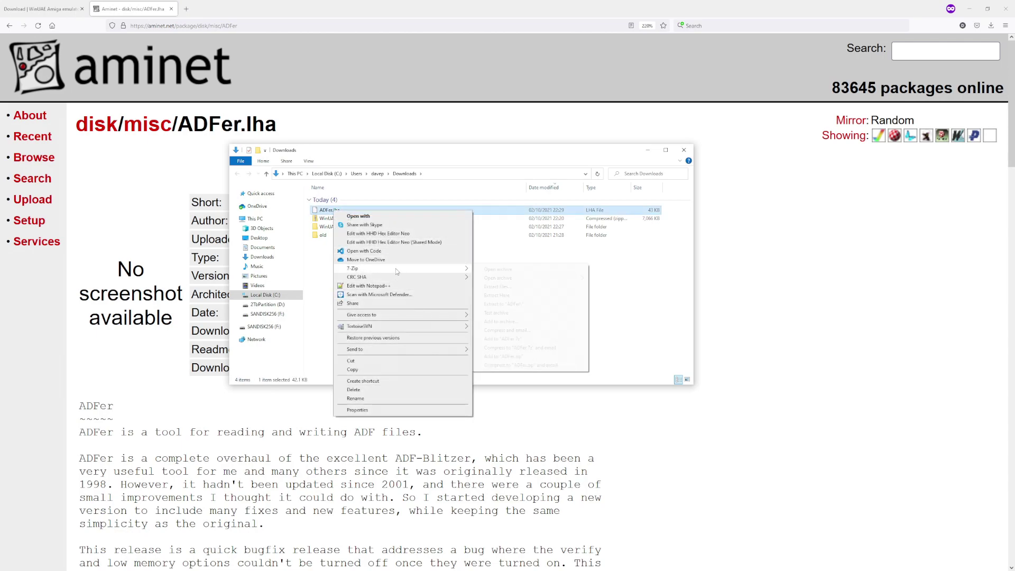
pyautogui.click(534, 309)
pyautogui.click(408, 320)
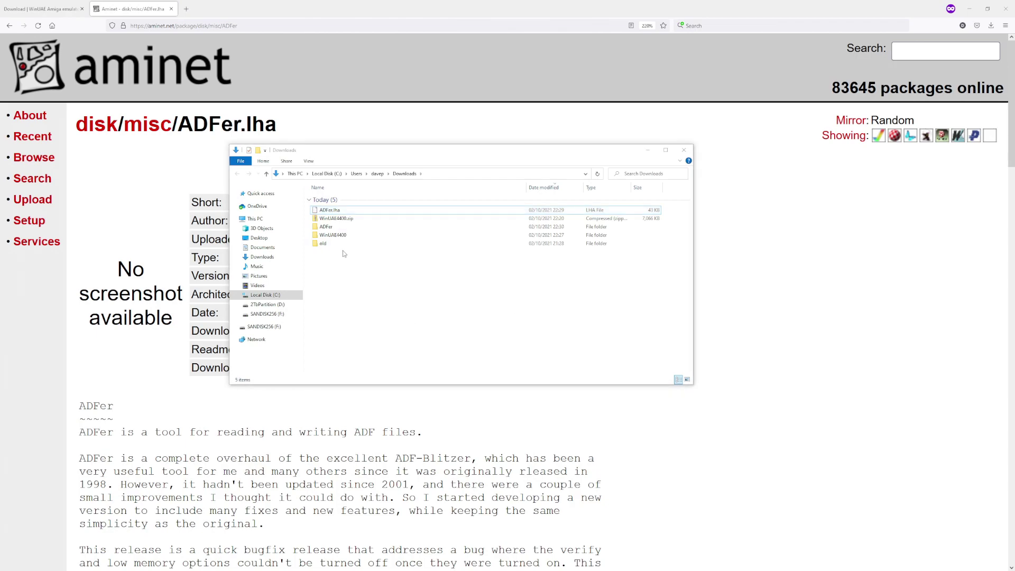
# - Copy the ADFer folder and ADFer.info from the extracted ADFer folder in Downloads to the SANDISK256 (F:) card
pyautogui.doubleClick(326, 226)
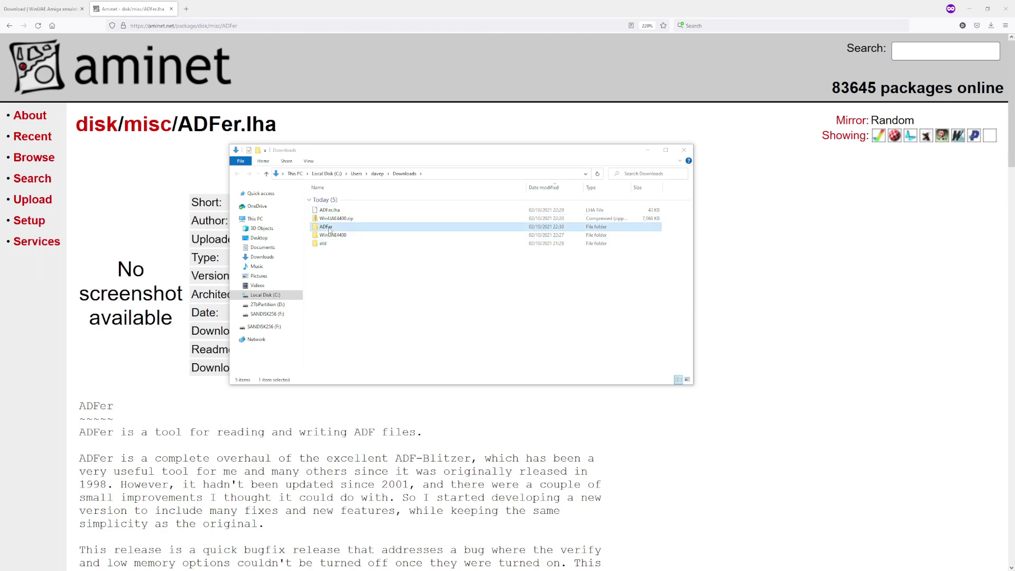
pyautogui.hotkey('alt', 'Up')
pyautogui.doubleClick(330, 227)
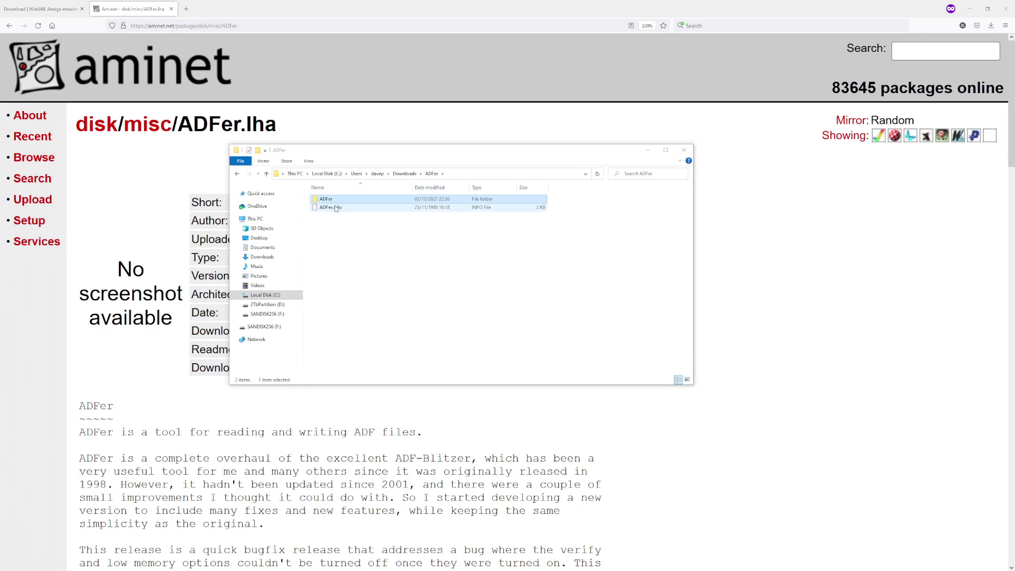
pyautogui.hotkey('ctrl', 'a')
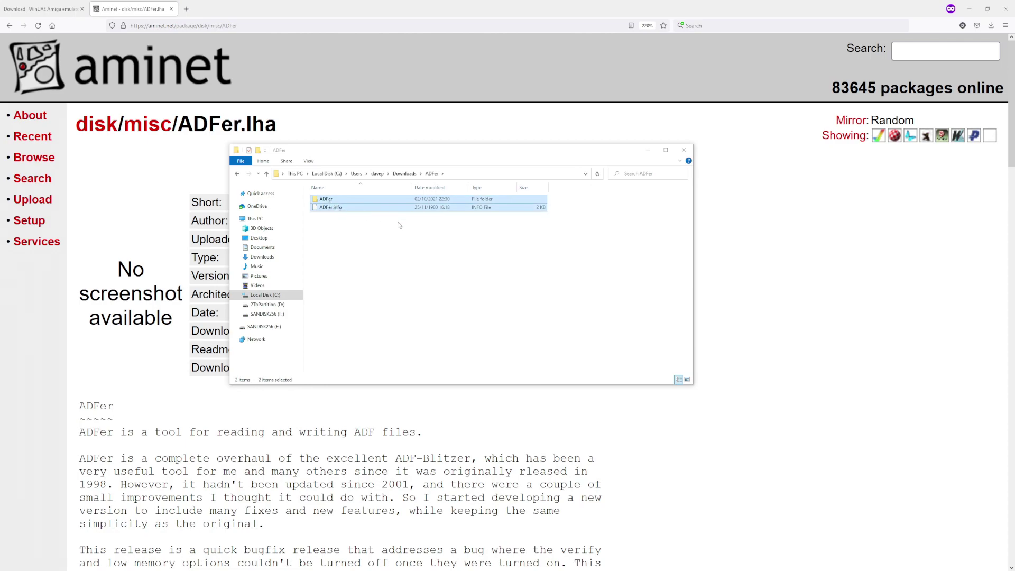
pyautogui.click(274, 328)
pyautogui.rightClick(478, 267)
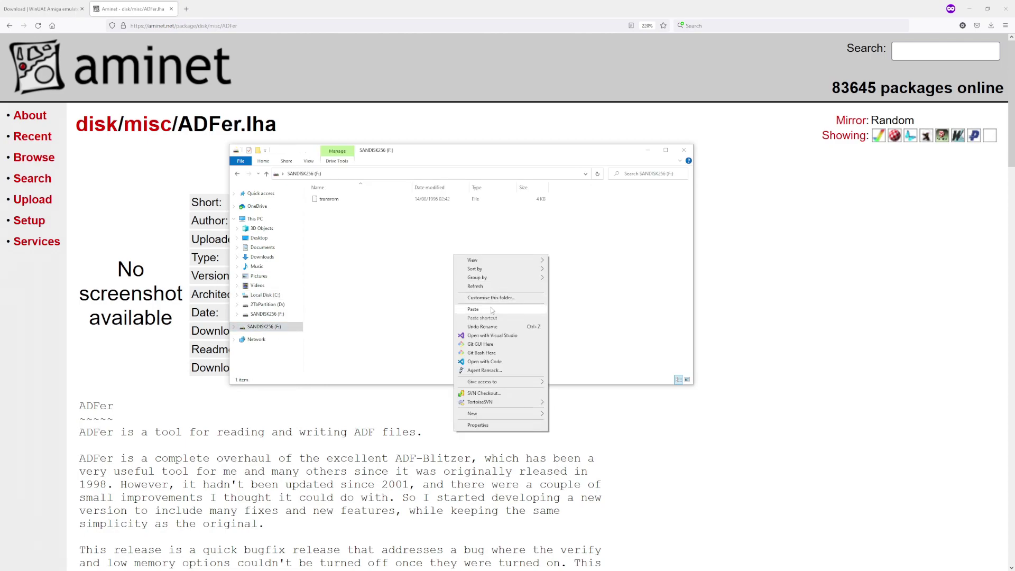
pyautogui.click(476, 343)
pyautogui.click(325, 207)
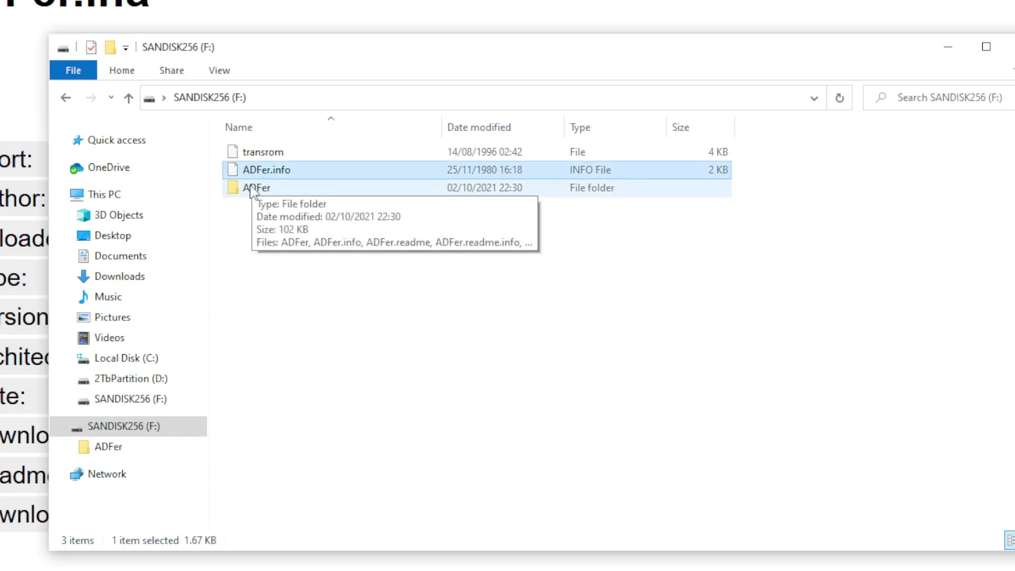
pyautogui.click(255, 189)
pyautogui.click(386, 236)
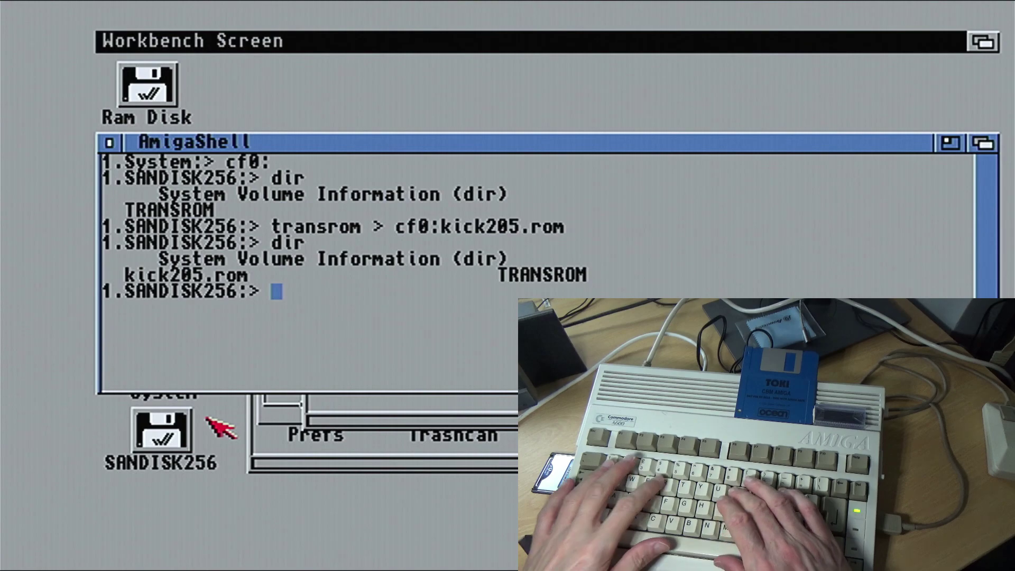
# - Switch to the Amiga, list the contents of the SANDISK256 card in AmigaShell and close the shell
pyautogui.write('dir')
pyautogui.press('Return')
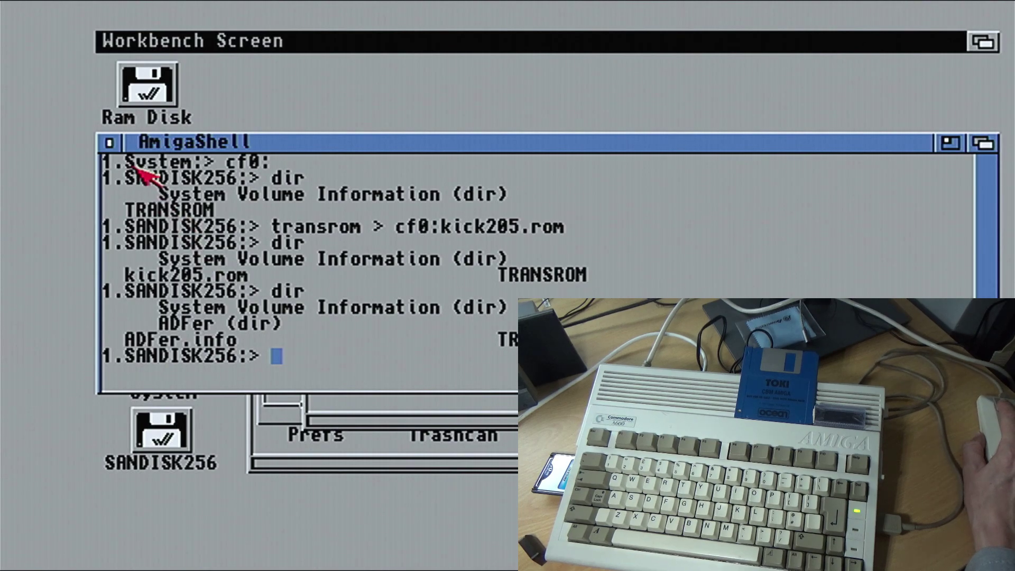
pyautogui.click(107, 141)
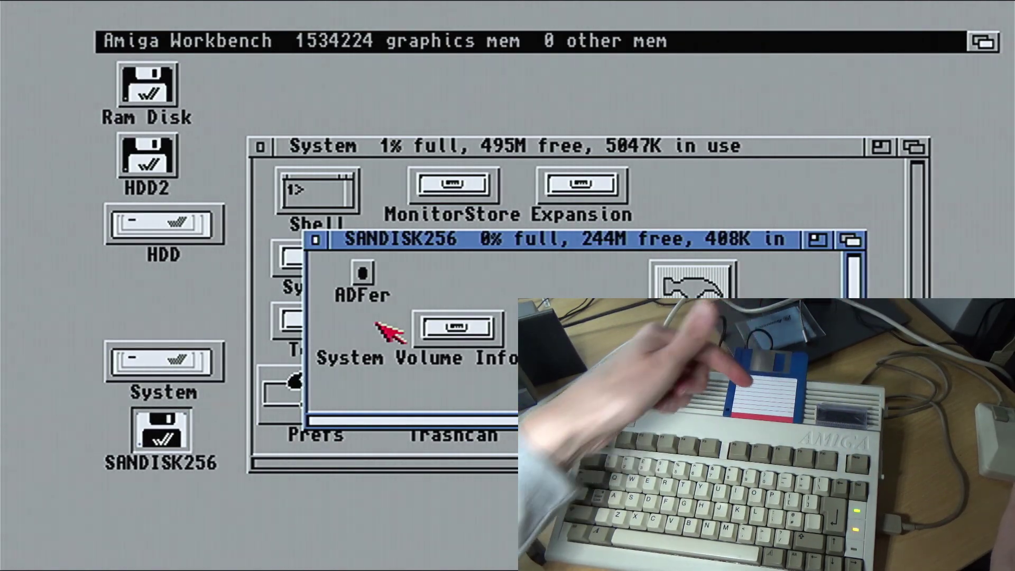
# - Launch ADFer from the SANDISK256 card and choose to read the DF0: floppy, with SANDISK256: as the destination drawer
pyautogui.doubleClick(366, 272)
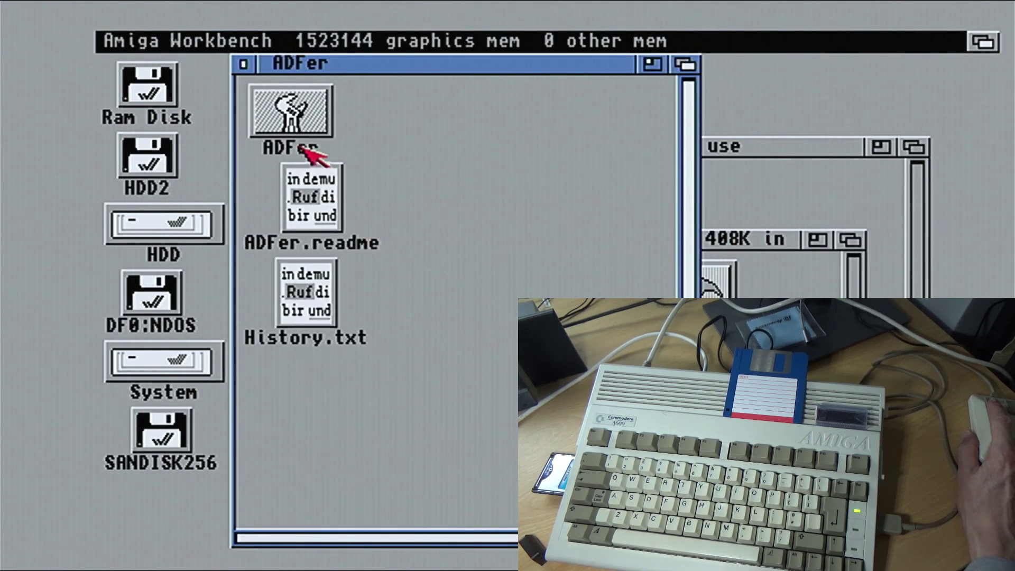
pyautogui.doubleClick(305, 134)
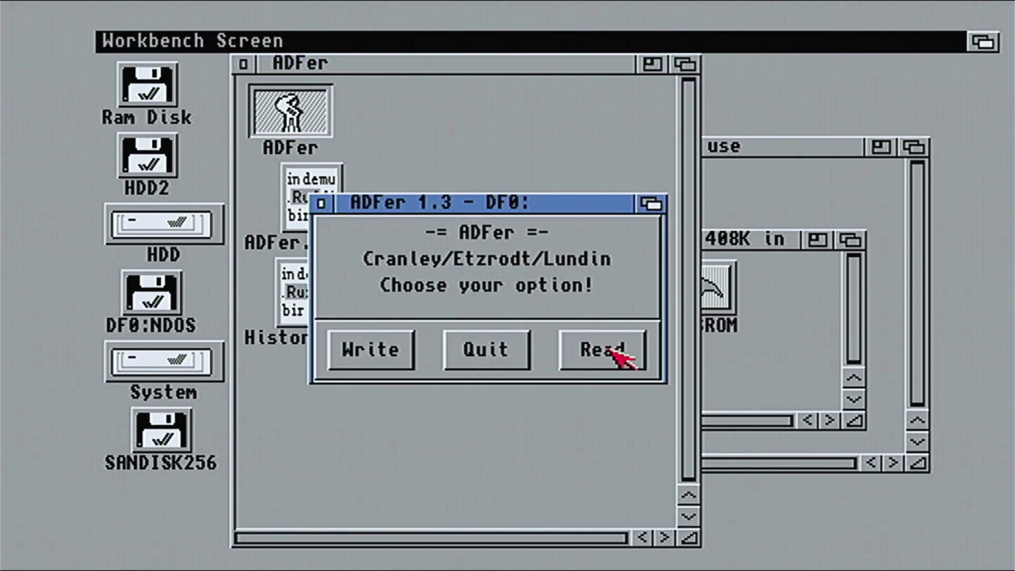
pyautogui.click(613, 348)
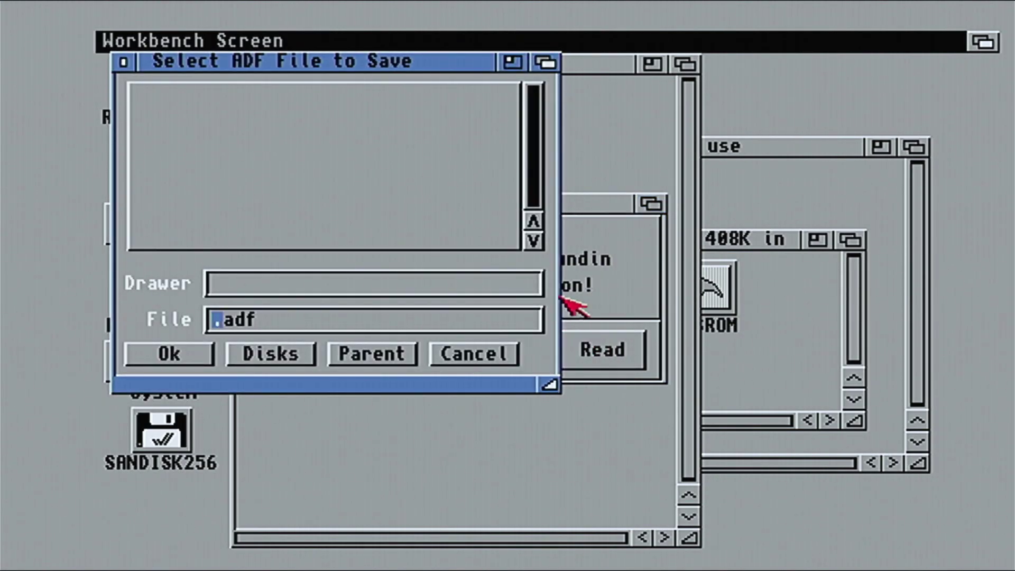
pyautogui.click(465, 286)
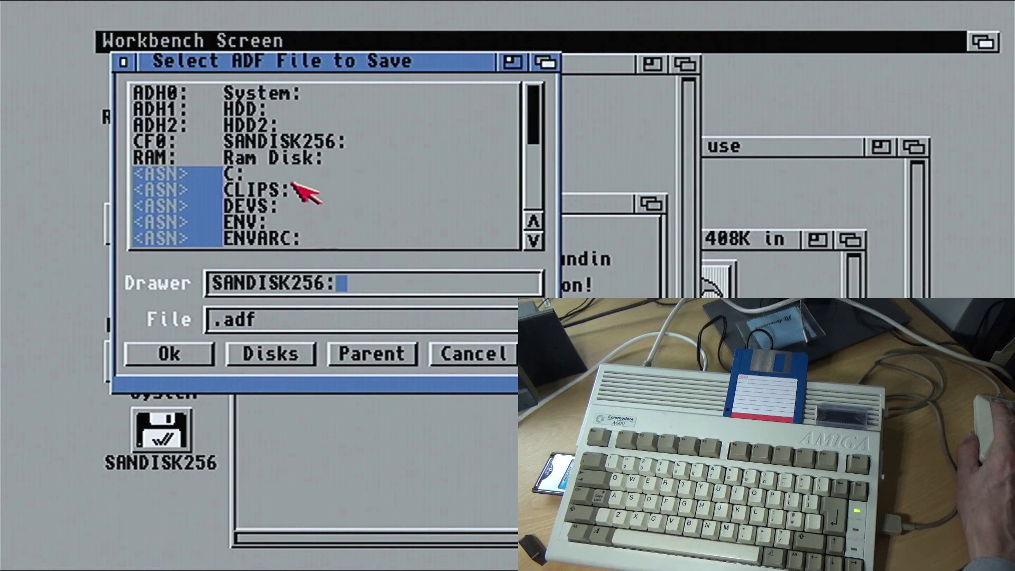
pyautogui.click(297, 141)
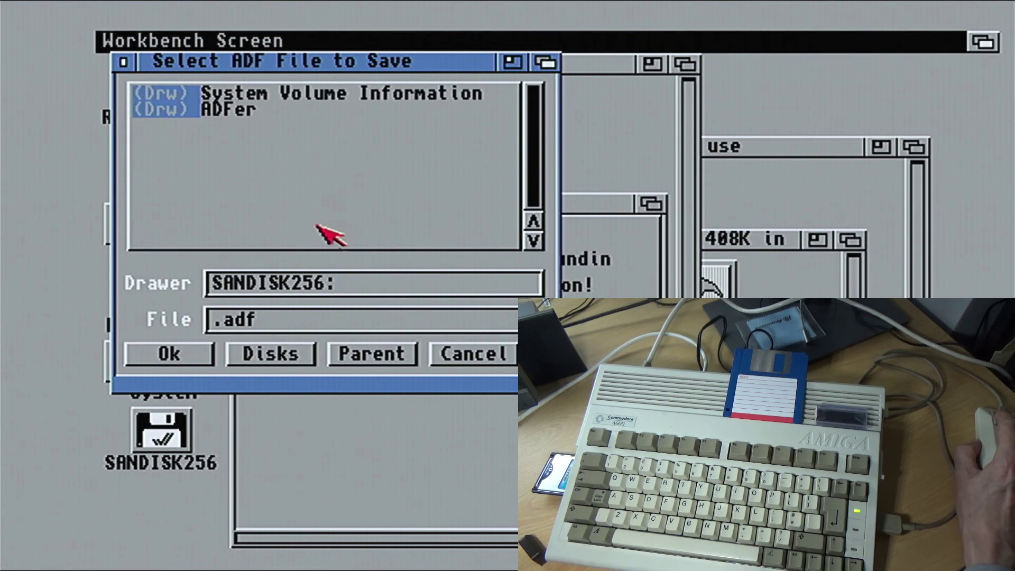
# - Save the floppy image as toki.adf, quit ADFer and close its drawer window
pyautogui.click(291, 320)
pyautogui.write('toki')
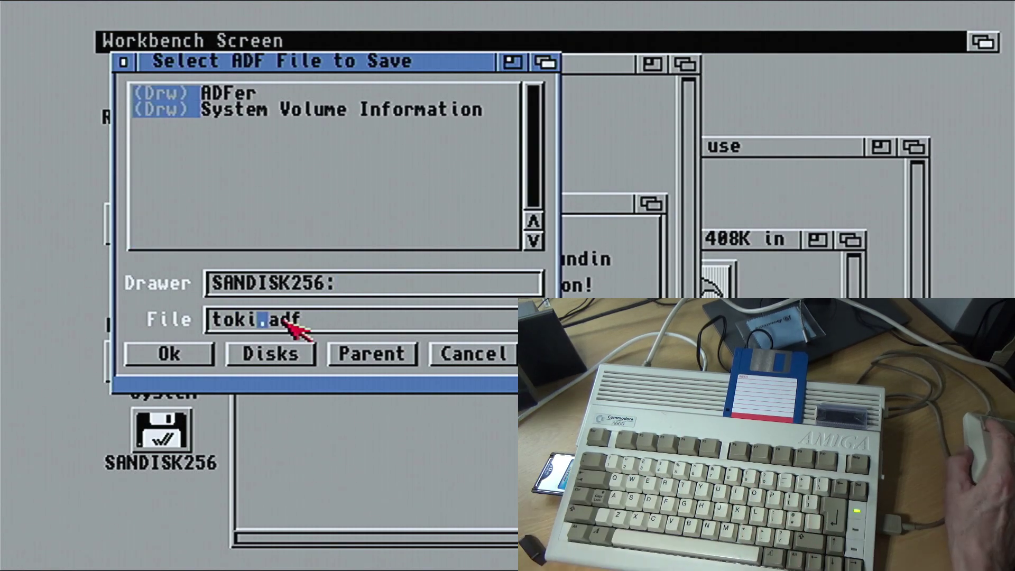
pyautogui.click(205, 355)
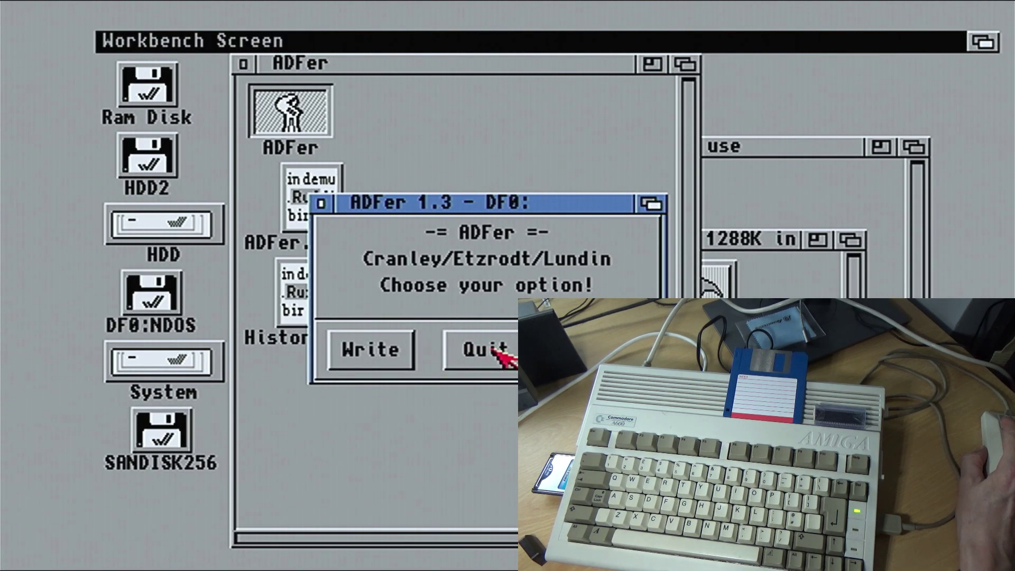
pyautogui.click(493, 349)
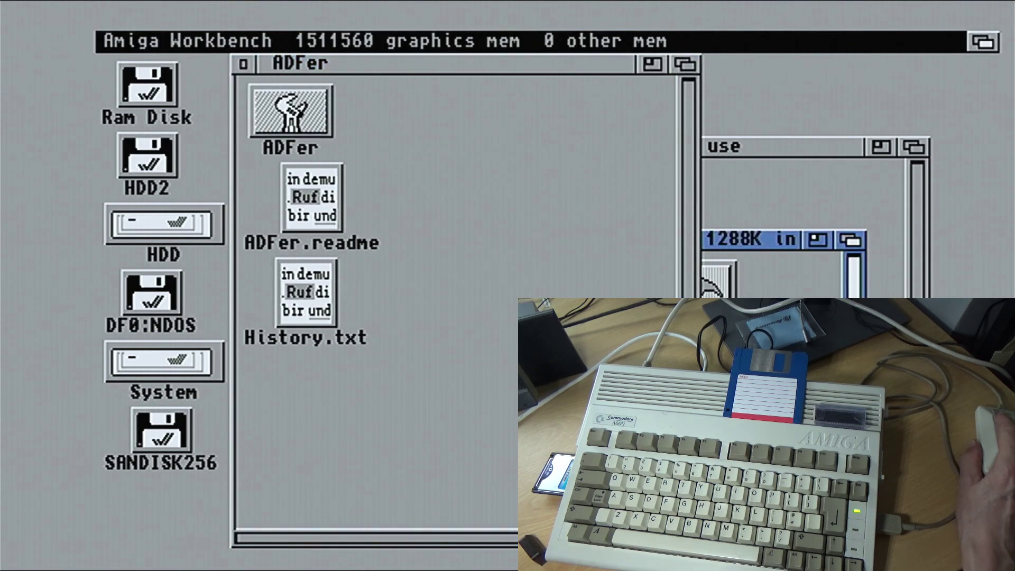
pyautogui.click(242, 64)
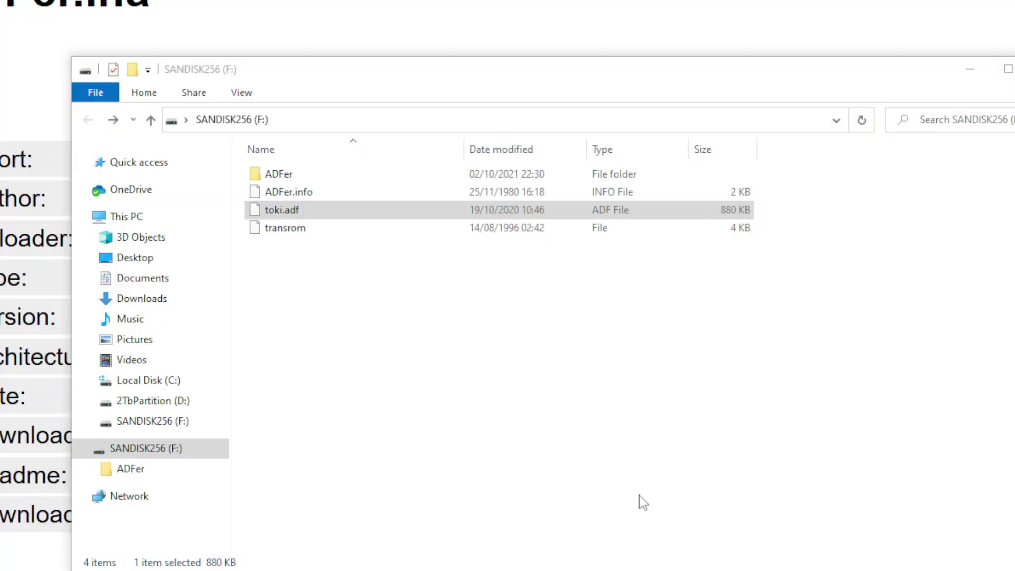
# - Switch to File Explorer on the PC and move toki.adf from SANDISK256 (F:) to the WinUAE4400 folder in Downloads
pyautogui.click(492, 351)
pyautogui.click(295, 211)
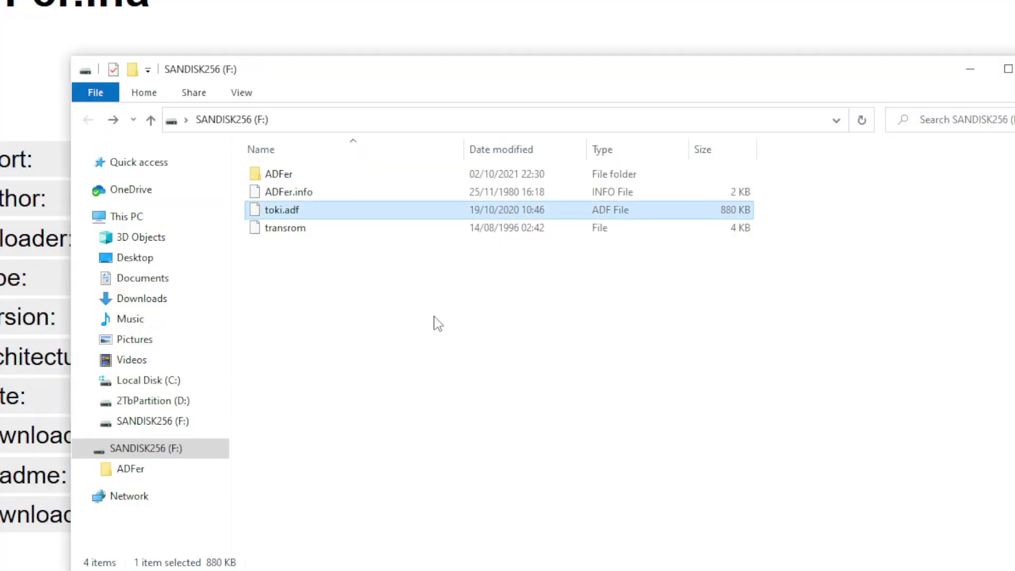
pyautogui.rightClick(283, 210)
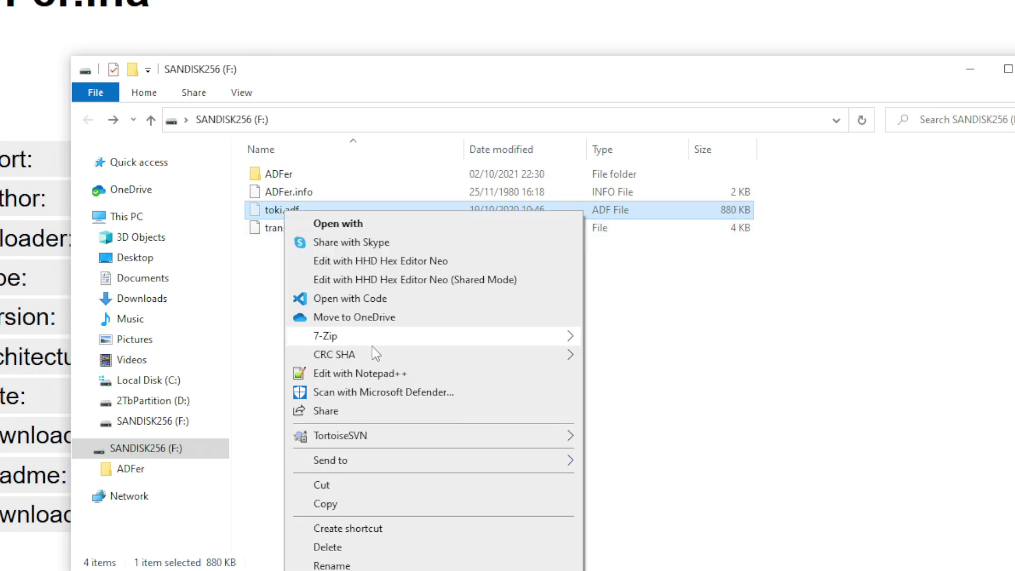
pyautogui.click(352, 489)
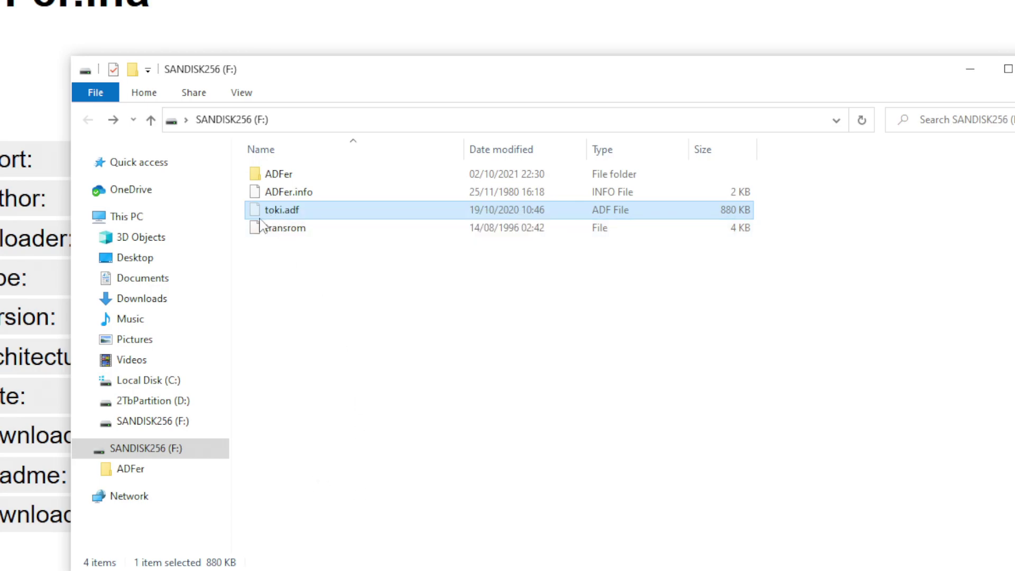
pyautogui.click(154, 299)
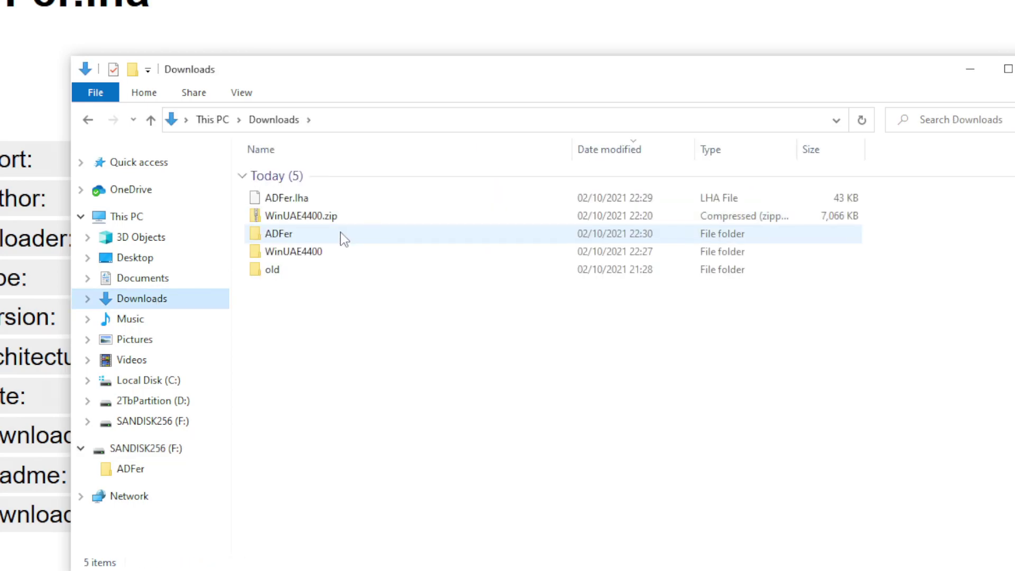
pyautogui.doubleClick(296, 252)
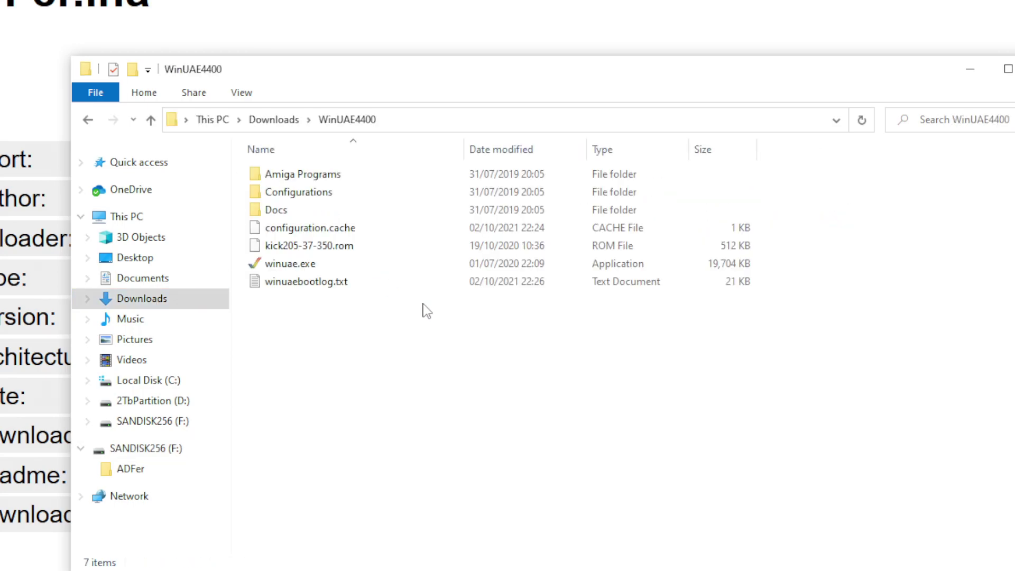
pyautogui.rightClick(433, 349)
pyautogui.click(514, 462)
pyautogui.click(584, 435)
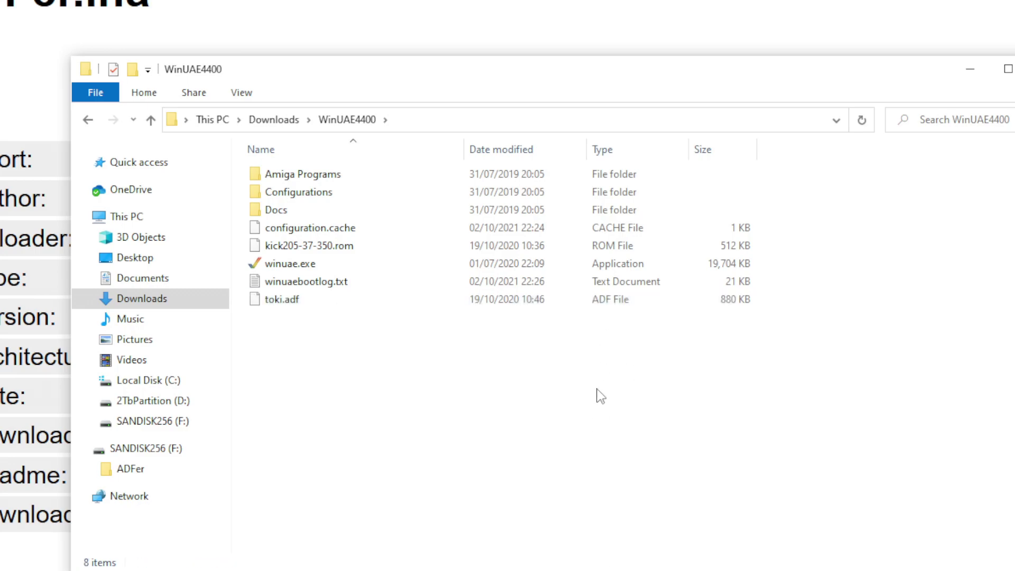
# - Launch winuae.exe, dismiss the system ROM message and set kick205-37-350.rom as the main ROM file
pyautogui.click(305, 265)
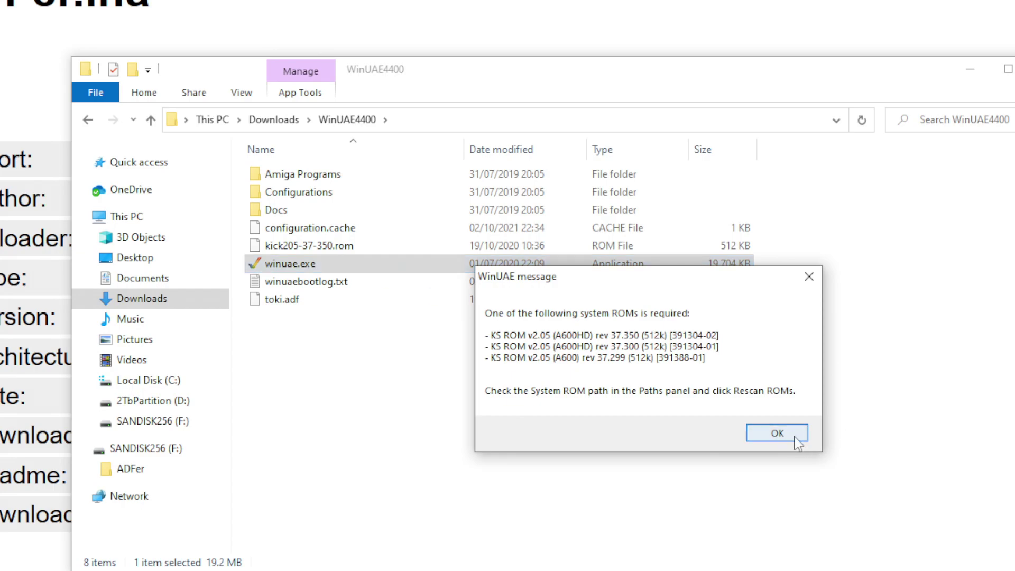
pyautogui.click(796, 438)
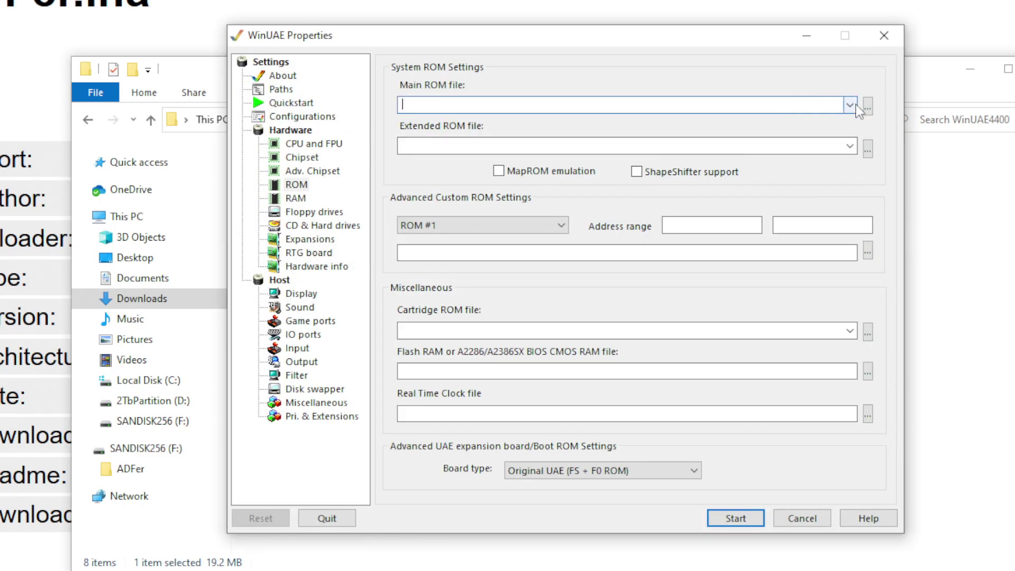
pyautogui.click(868, 106)
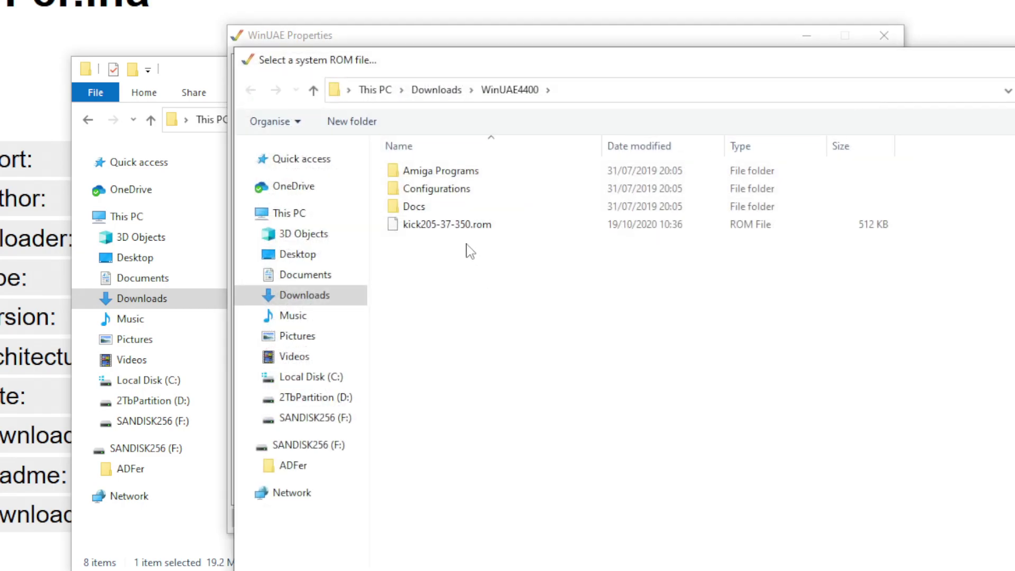
pyautogui.click(462, 225)
pyautogui.press('Return')
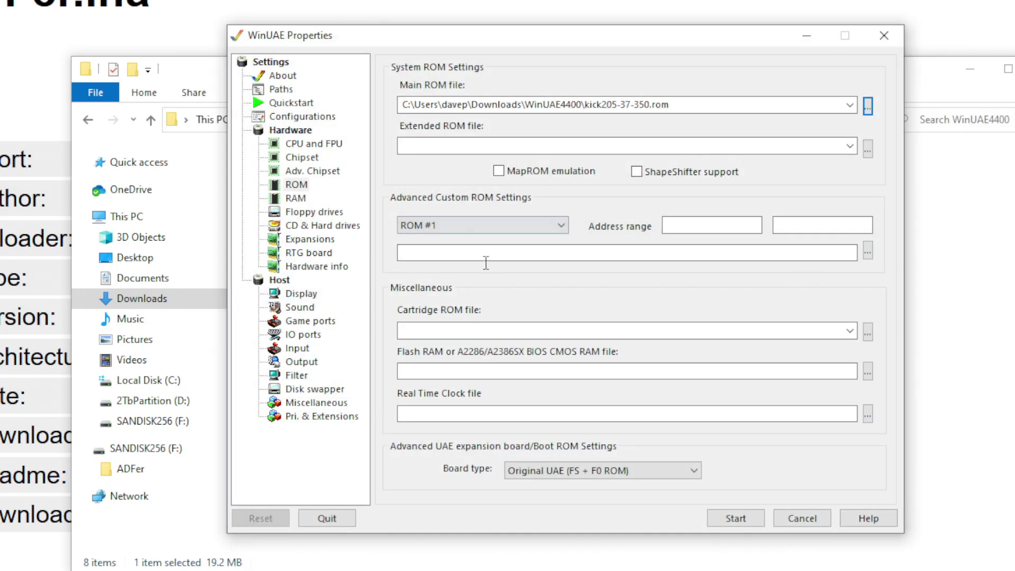
# - Save the A600 setup as a configuration named A600_2Mb_37350 in the WinUAE4400 folder and close WinUAE Properties
pyautogui.click(291, 102)
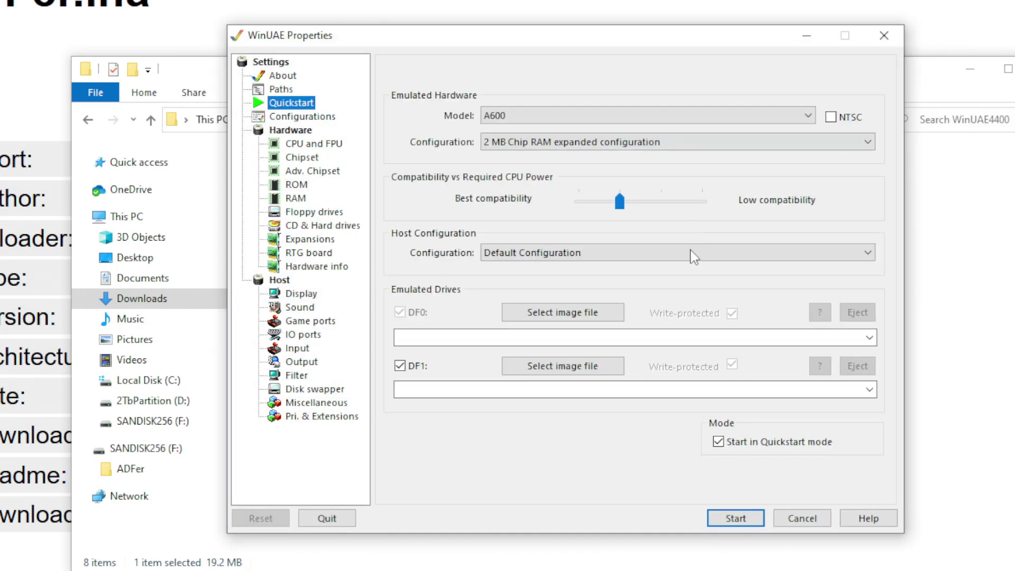
pyautogui.click(302, 116)
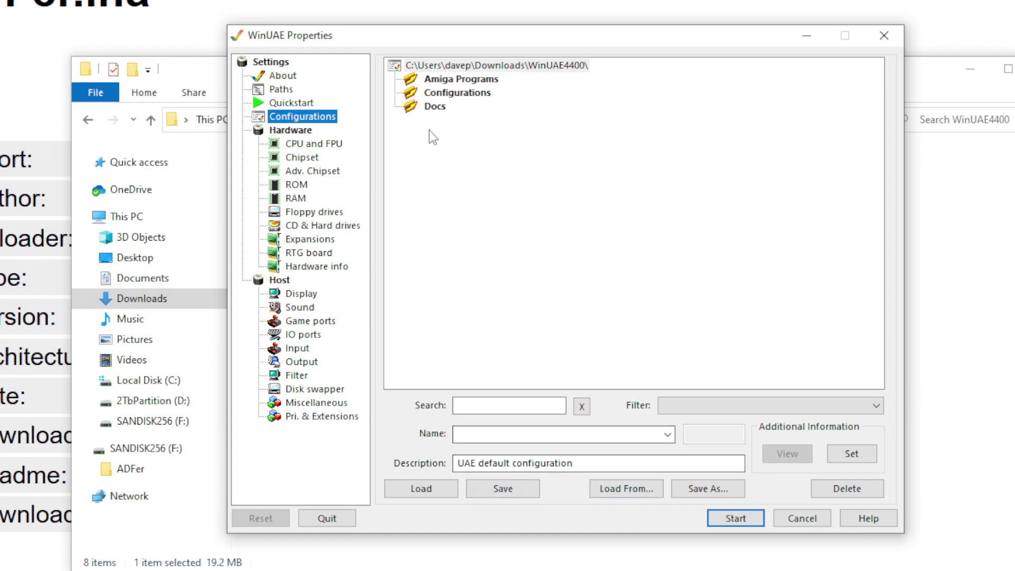
pyautogui.click(503, 488)
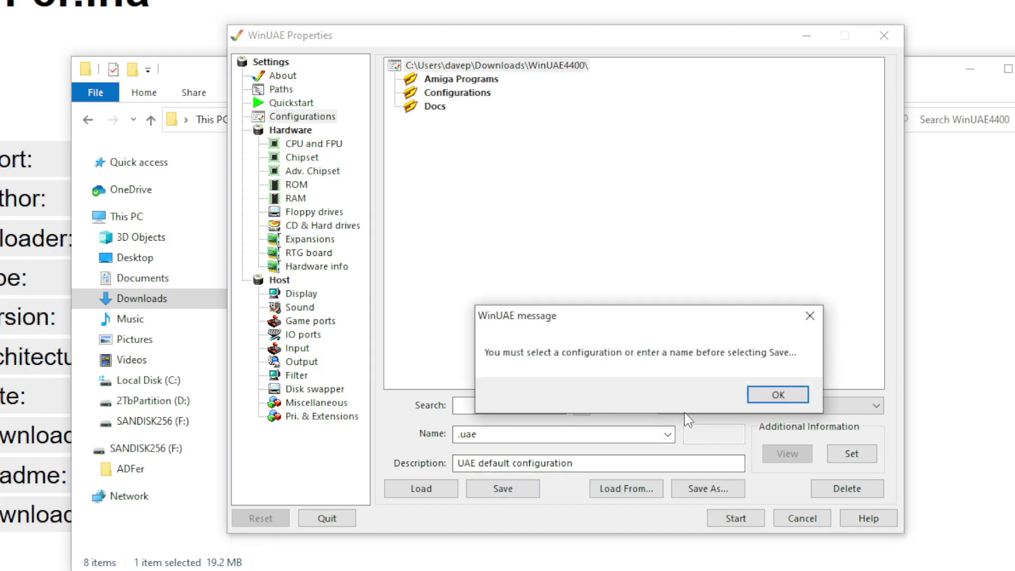
pyautogui.click(777, 394)
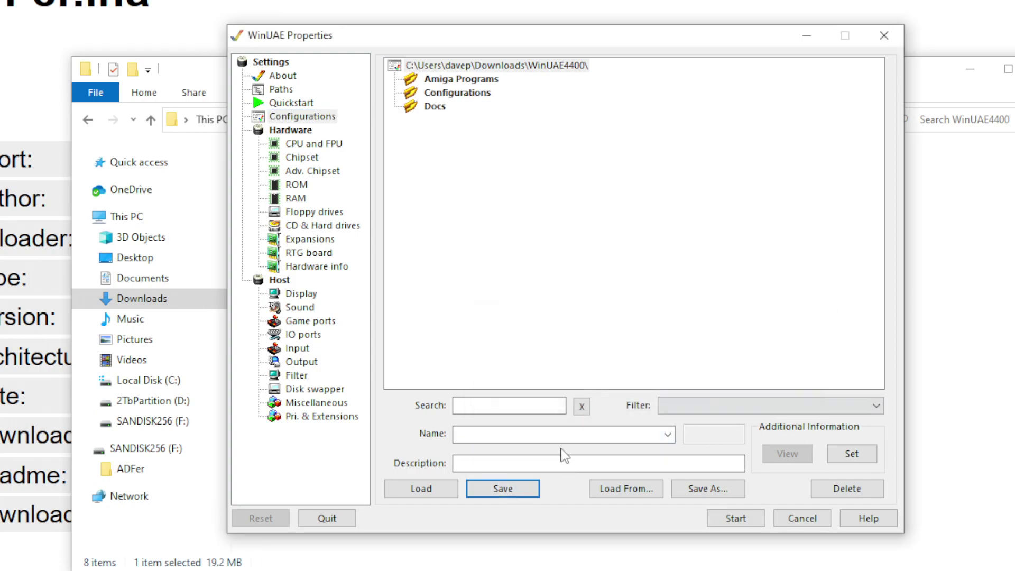
pyautogui.click(546, 69)
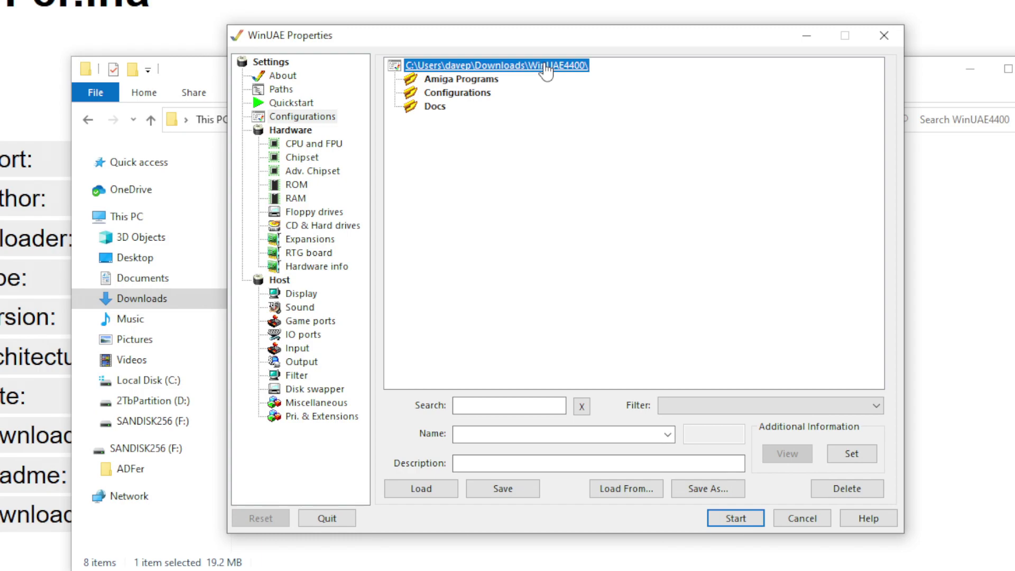
pyautogui.click(484, 463)
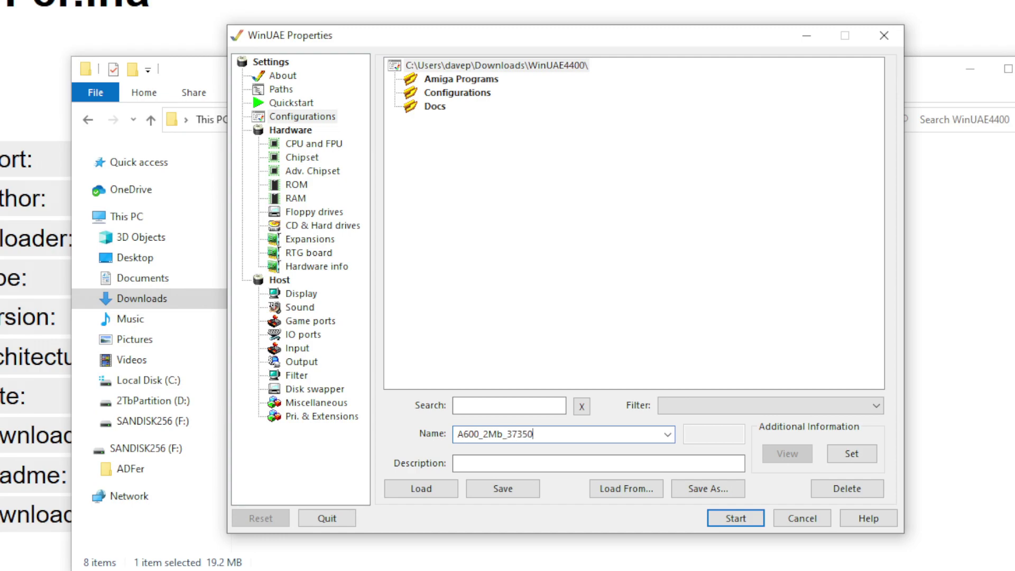
pyautogui.click(502, 488)
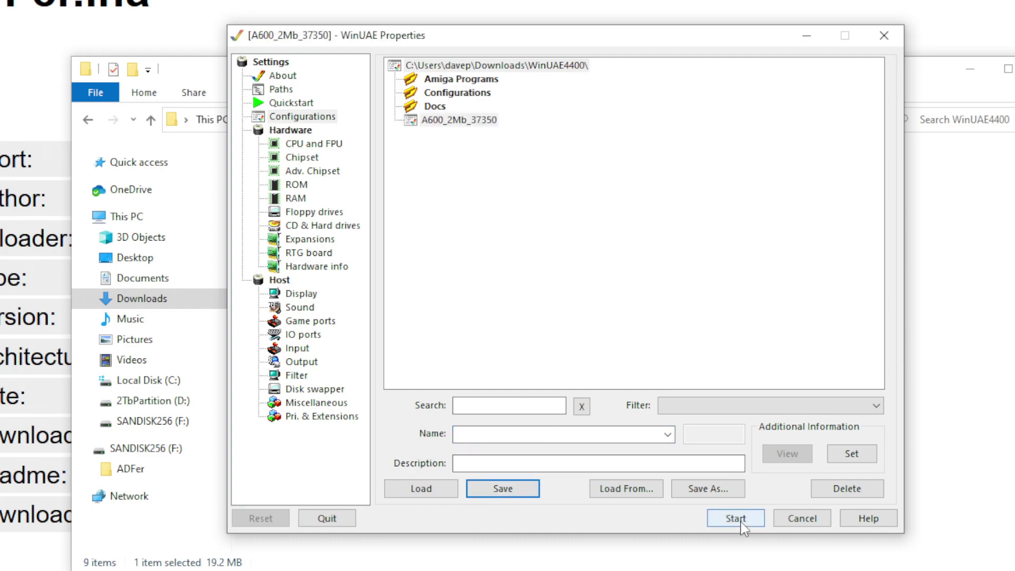
pyautogui.click(884, 36)
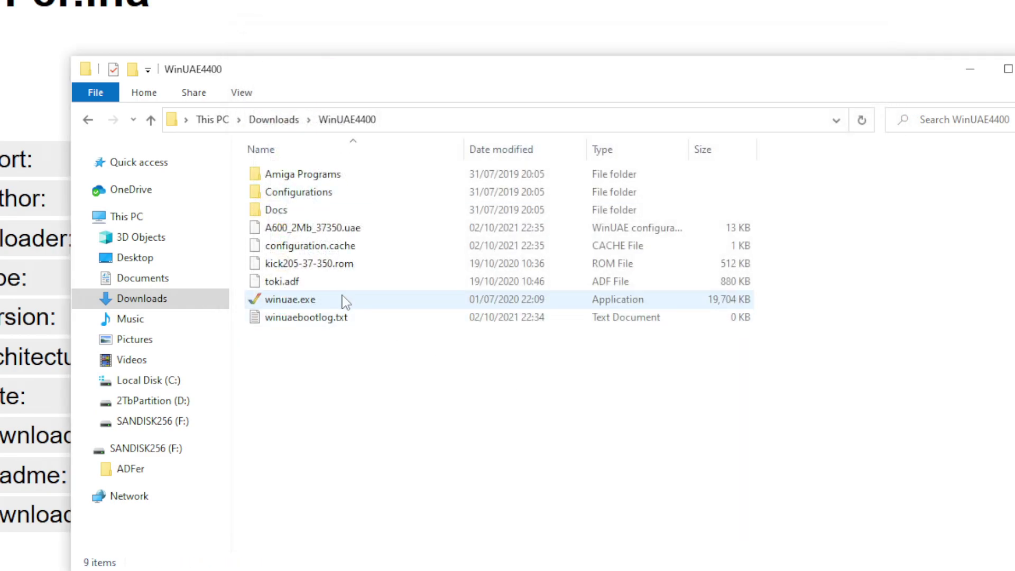
pyautogui.doubleClick(320, 304)
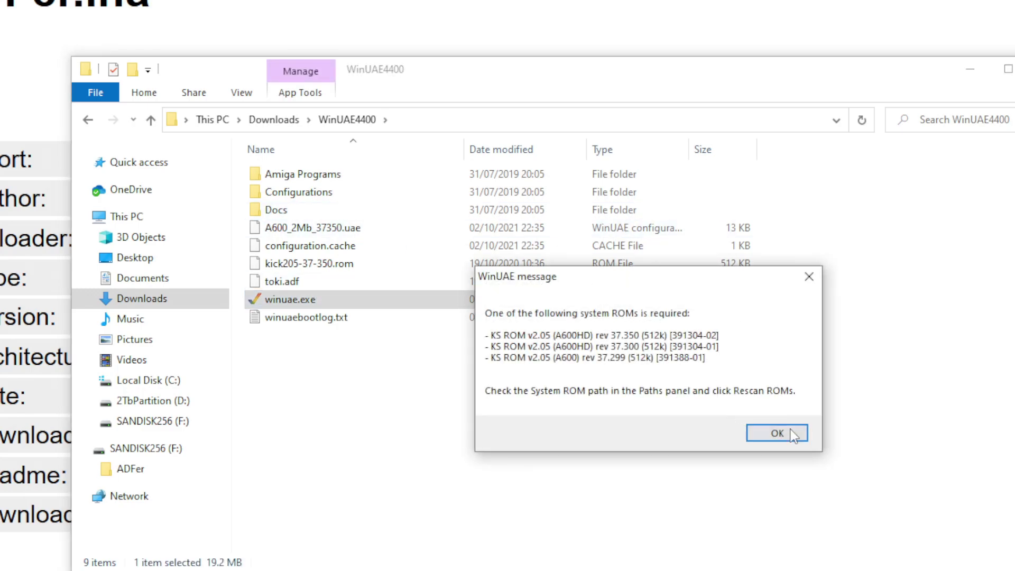
pyautogui.click(781, 436)
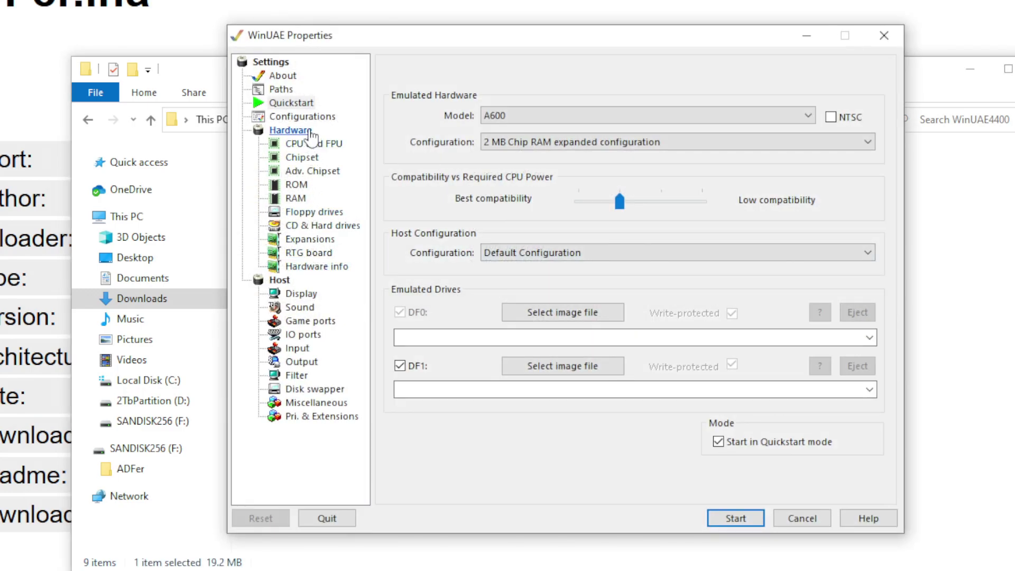
pyautogui.click(307, 118)
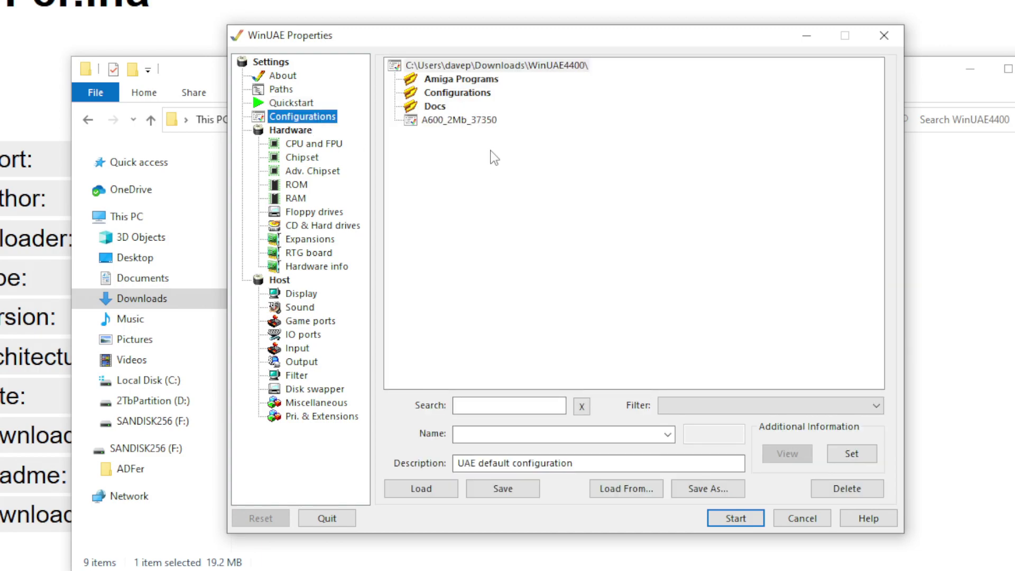
pyautogui.doubleClick(474, 122)
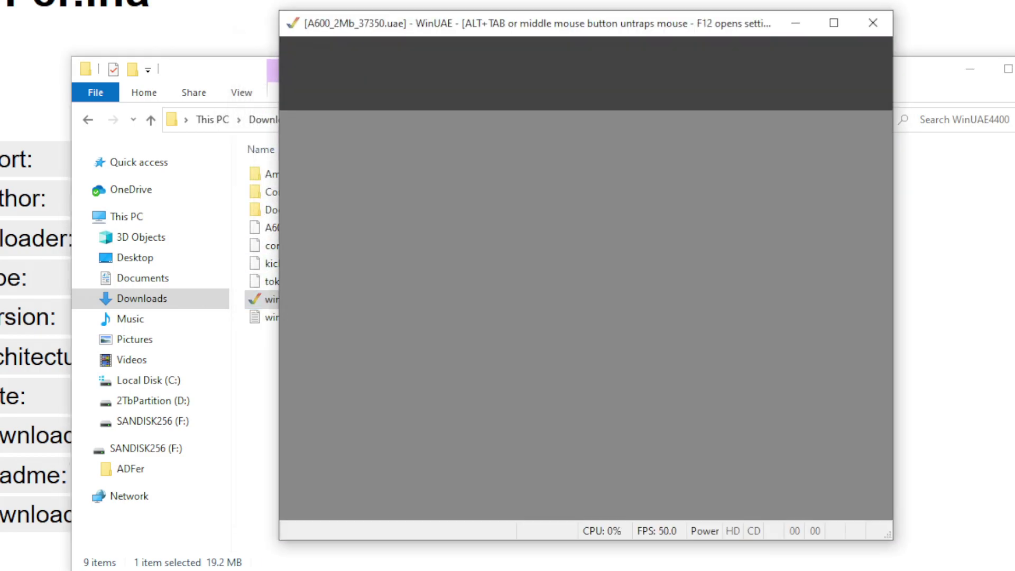
pyautogui.press('F12')
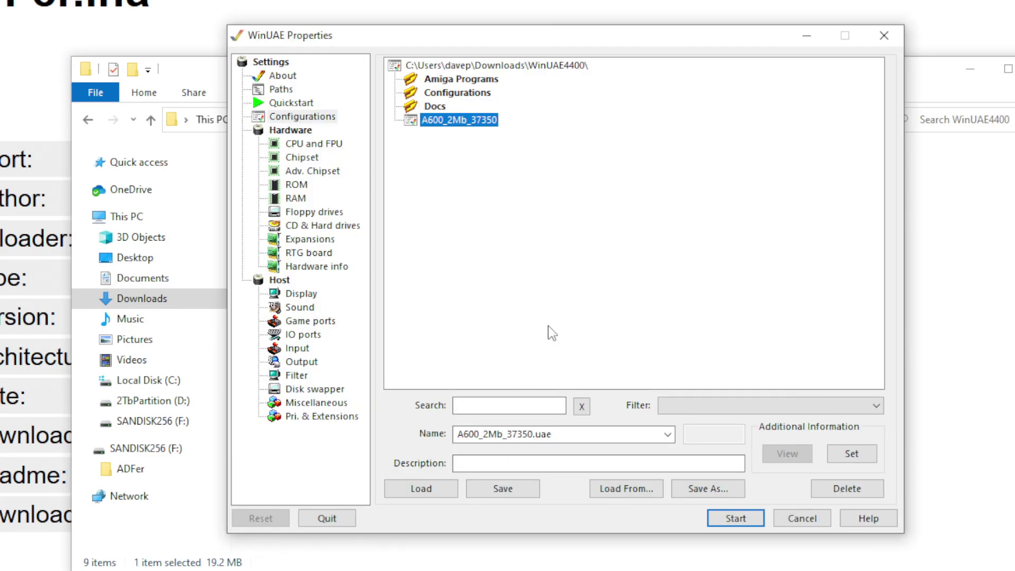
pyautogui.click(421, 488)
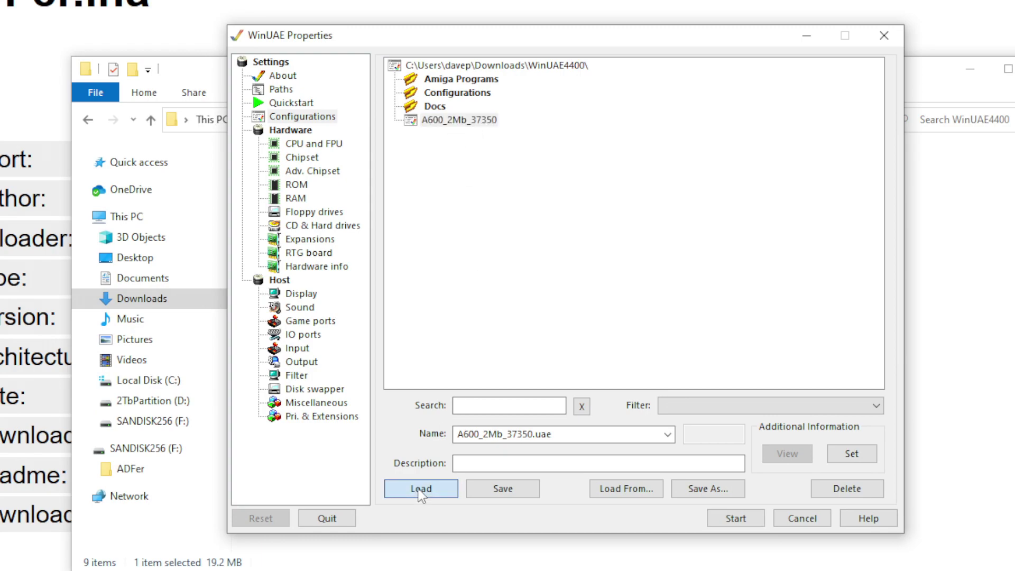
pyautogui.click(884, 35)
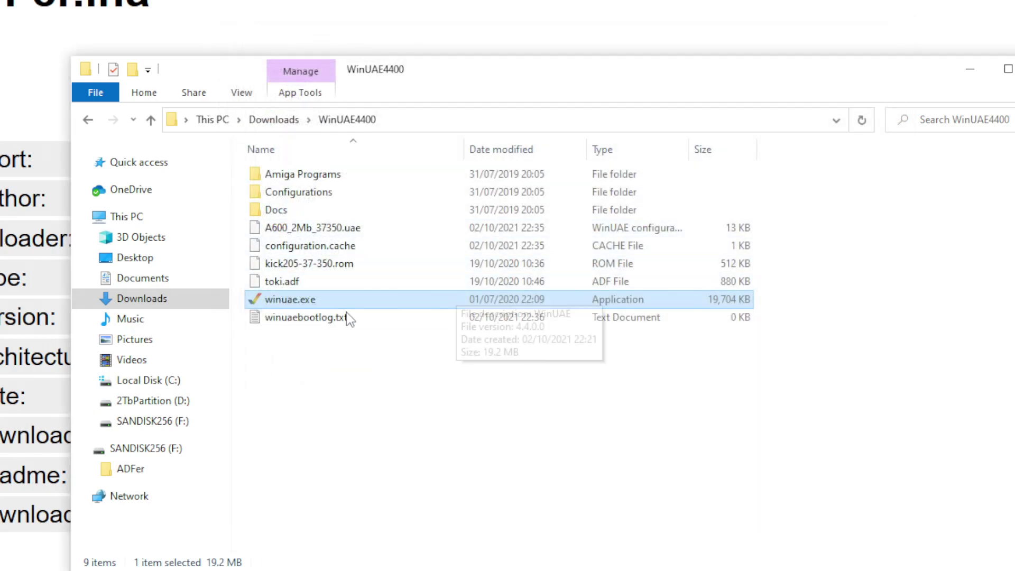
# - Relaunch winuae.exe, dismiss the system ROM message, load the A600_2Mb_37350 configuration and check its main ROM file
pyautogui.doubleClick(310, 301)
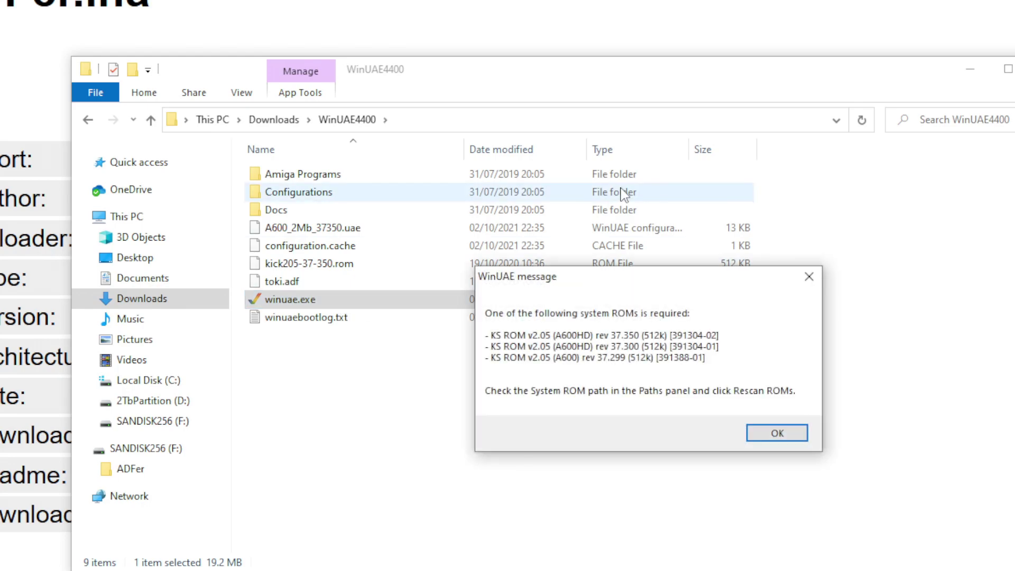
pyautogui.click(768, 435)
pyautogui.click(302, 117)
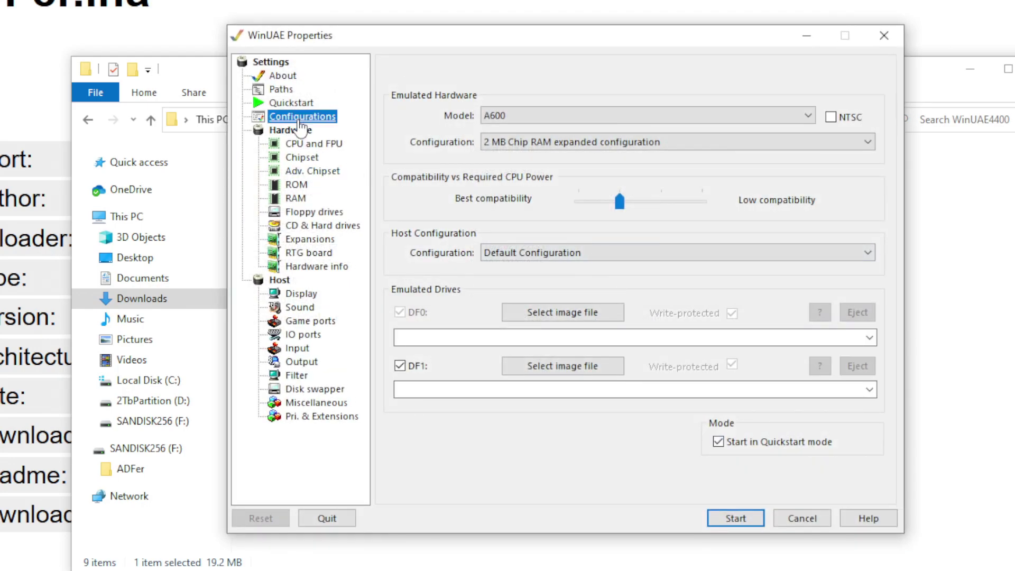
pyautogui.click(423, 490)
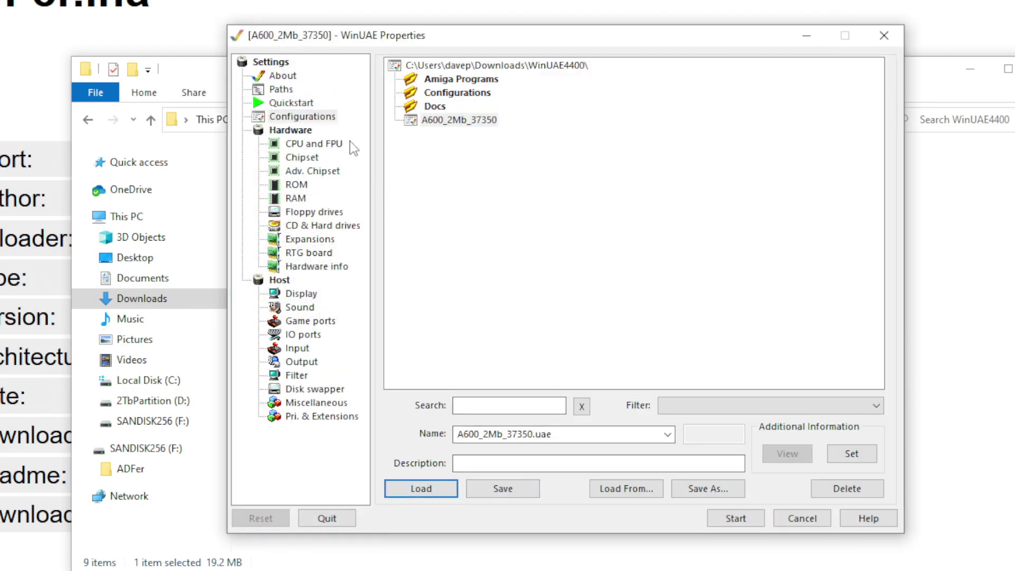
pyautogui.click(297, 186)
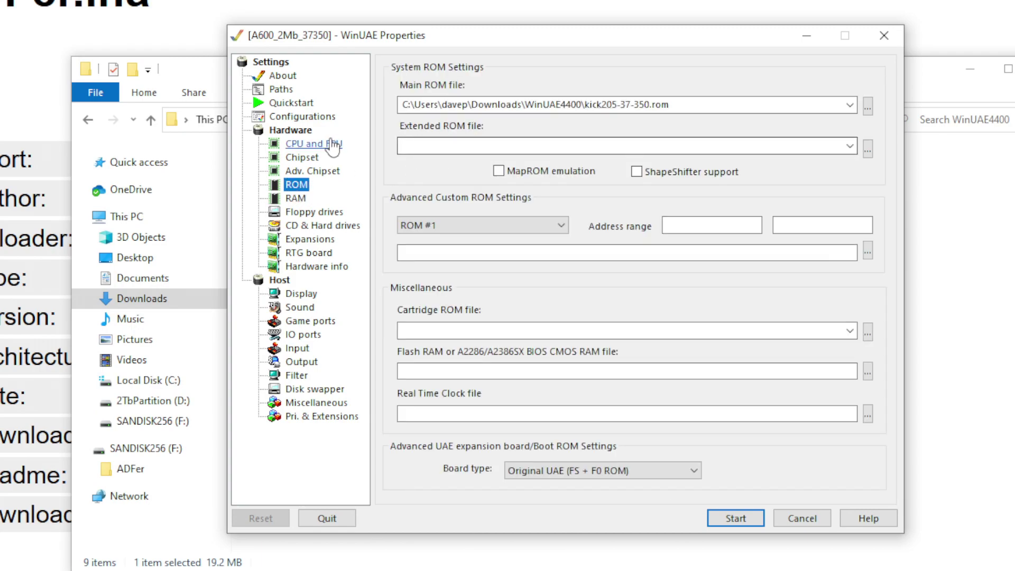
pyautogui.click(302, 117)
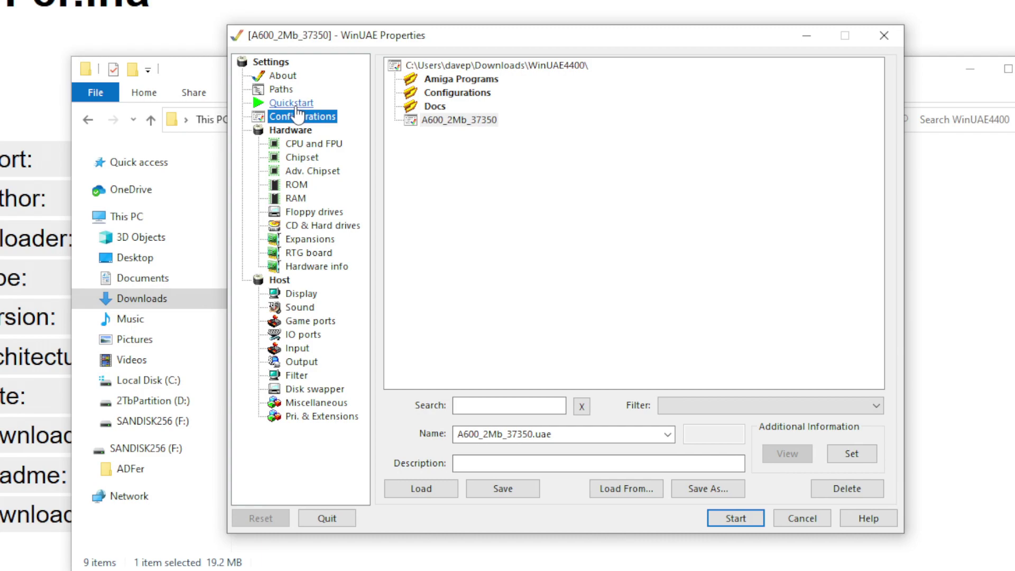
# - Insert toki.adf from the WinUAE4400 folder into floppy drive DF0 and start the emulation
pyautogui.click(295, 104)
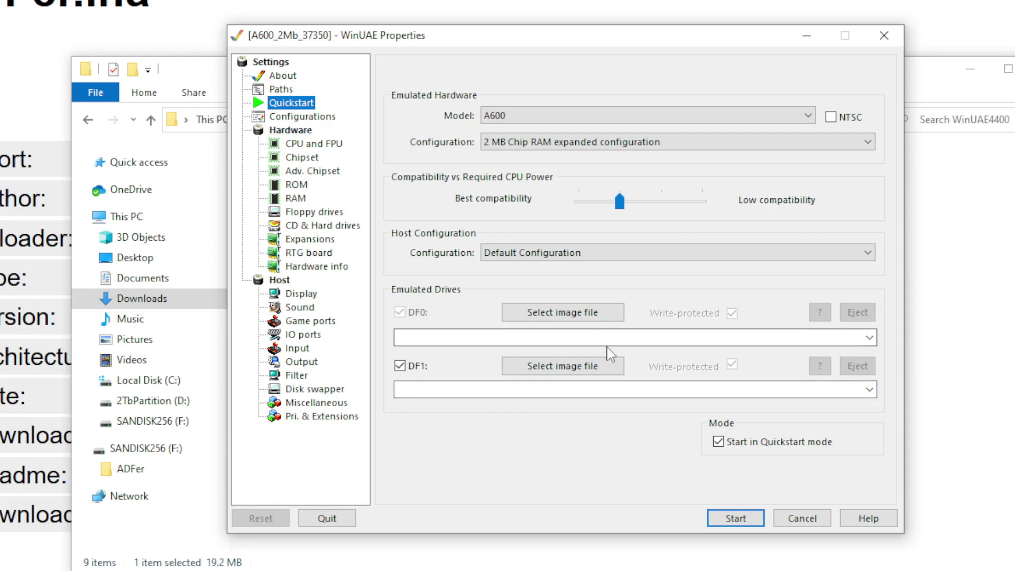
pyautogui.click(480, 334)
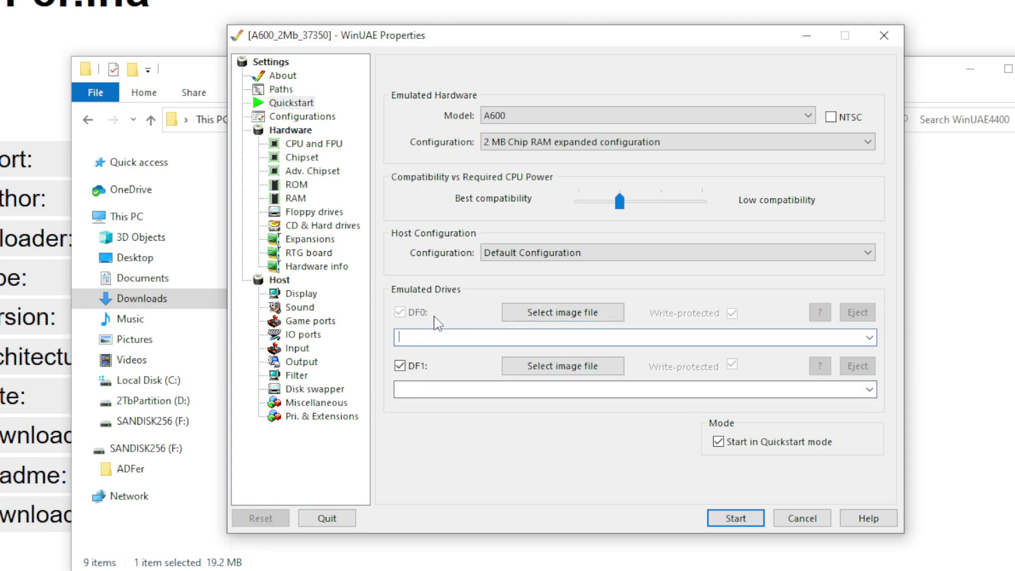
pyautogui.click(594, 317)
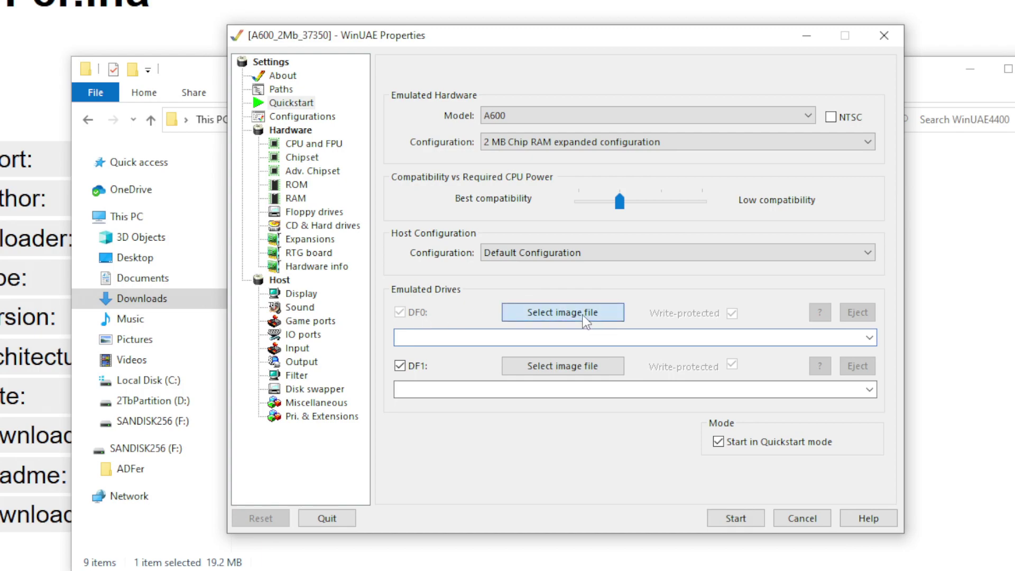
pyautogui.doubleClick(424, 231)
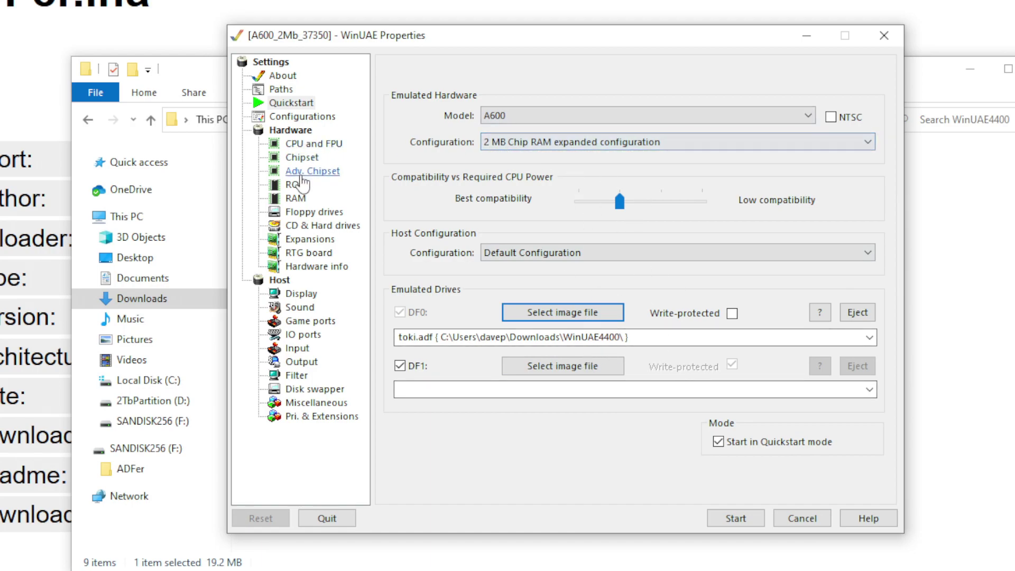
pyautogui.click(296, 185)
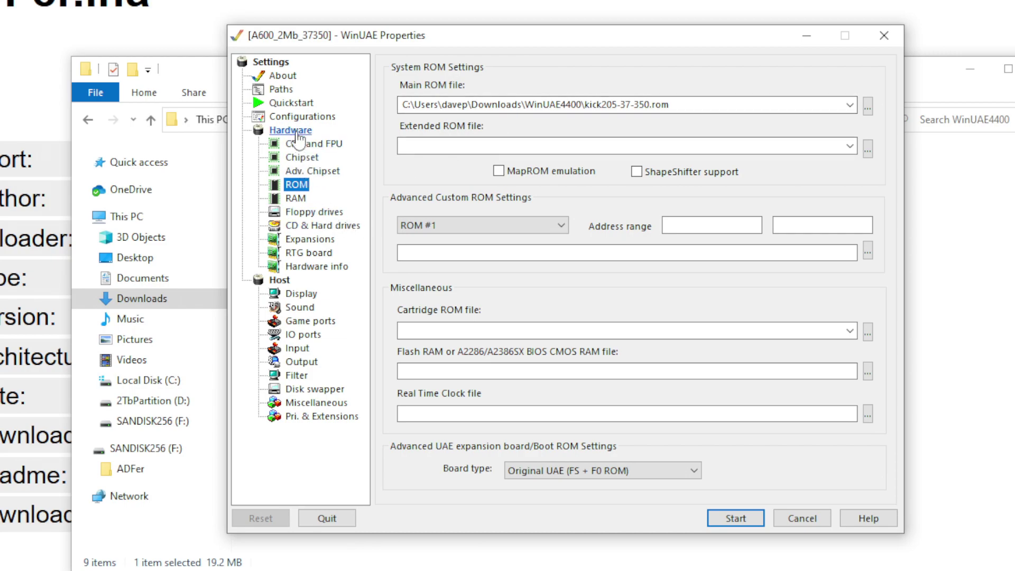
pyautogui.click(290, 102)
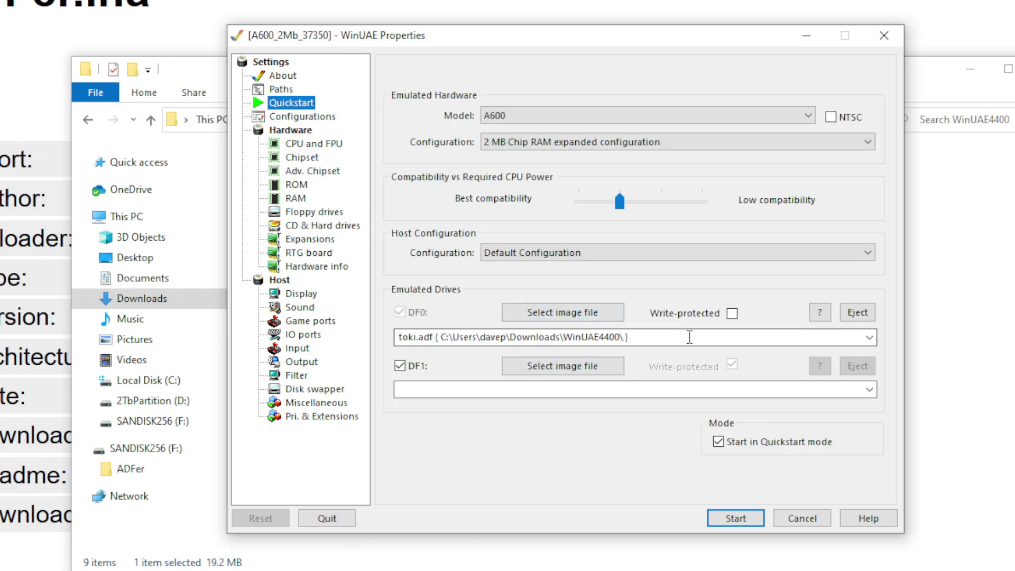
pyautogui.click(749, 521)
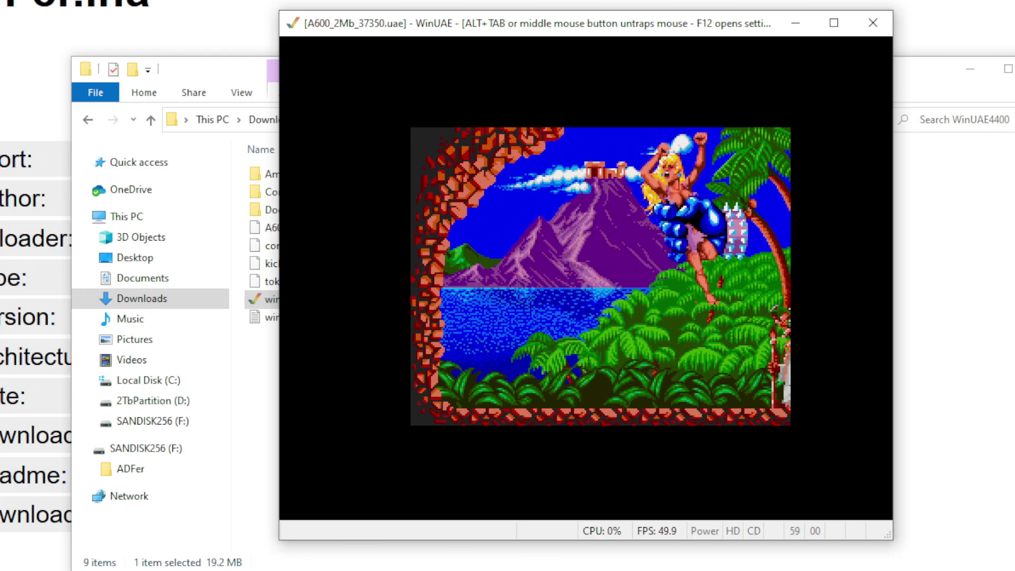
# - Release the mouse from the running emulation and reset the emulated A600 to boot toki.adf again
pyautogui.hotkey('alt', 'Tab')
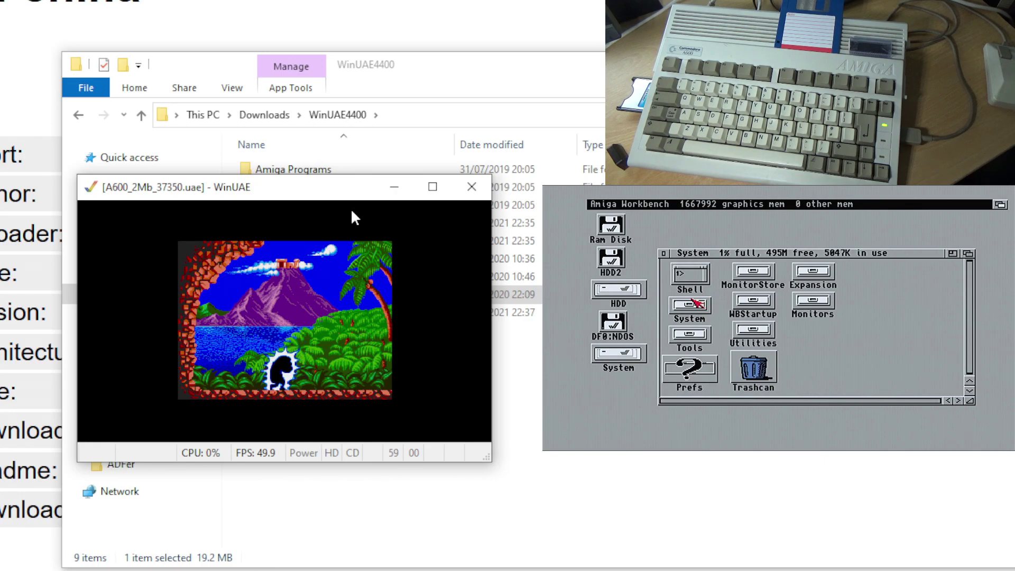
pyautogui.press('F12')
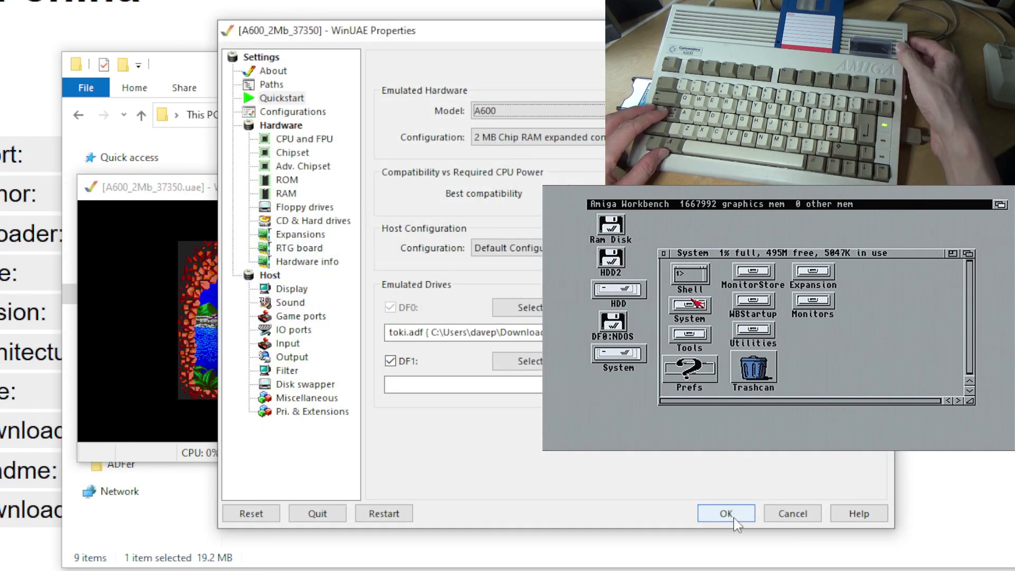
pyautogui.click(734, 517)
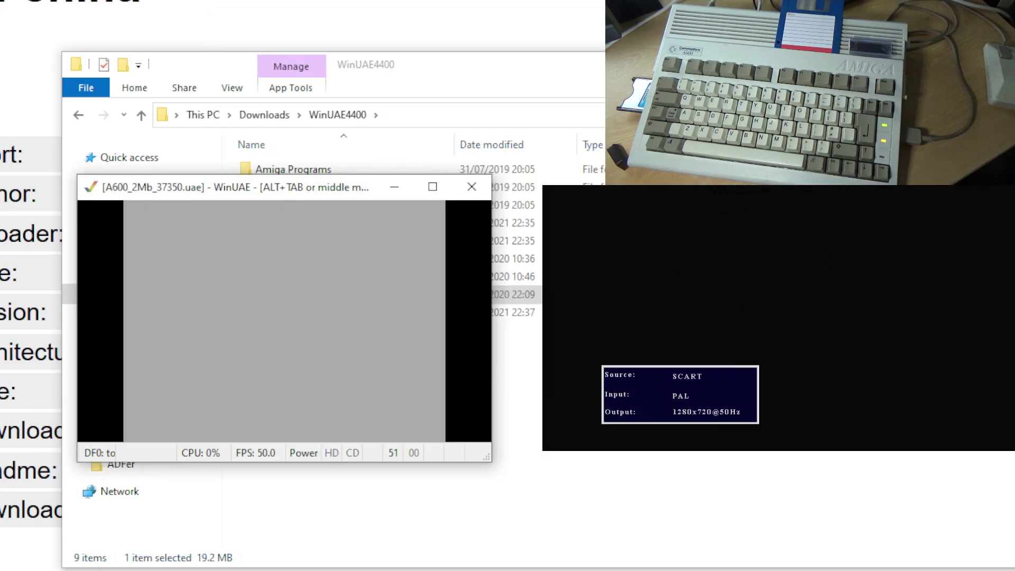